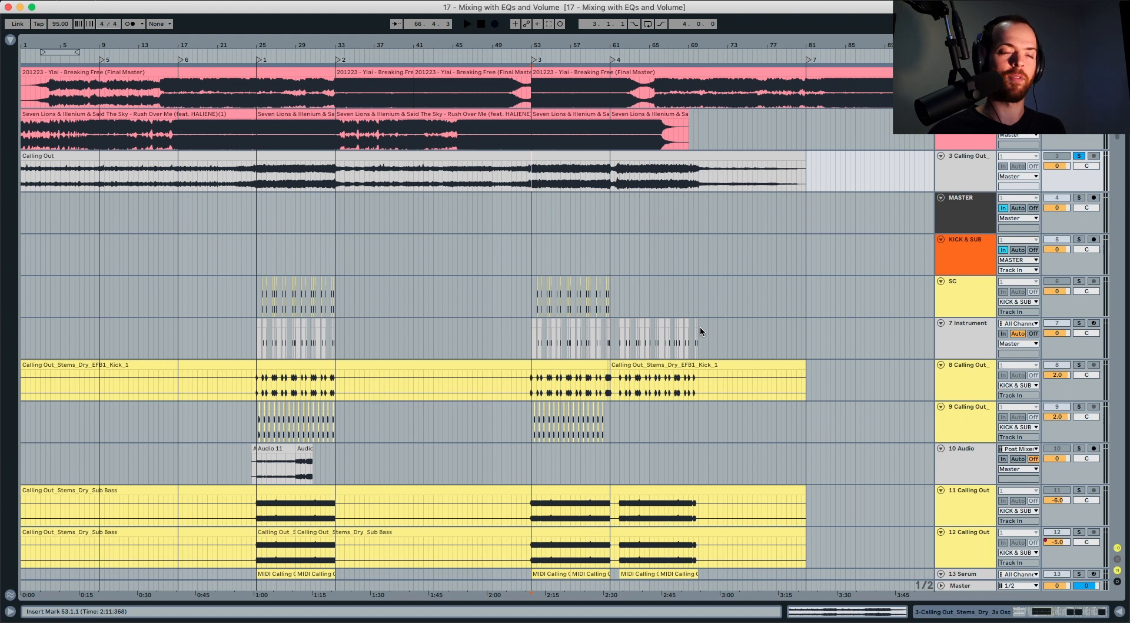
# Compare the original mix on track 3 with the remixed tracks by playing from bar 53 and toggling track 3's solo
pyautogui.press('space')
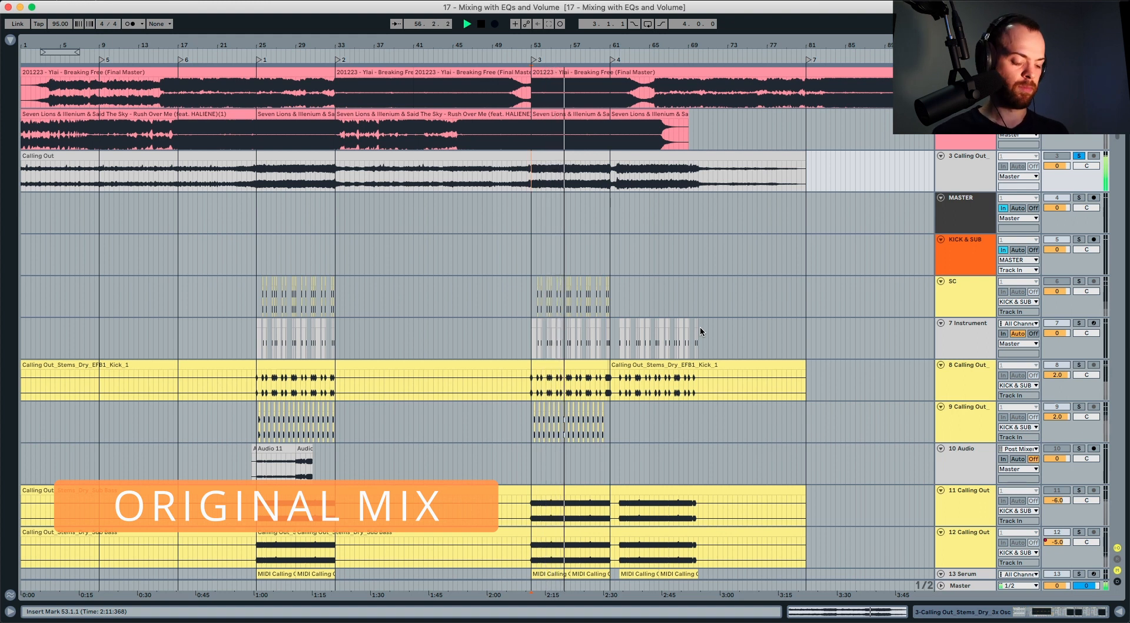
pyautogui.press('space')
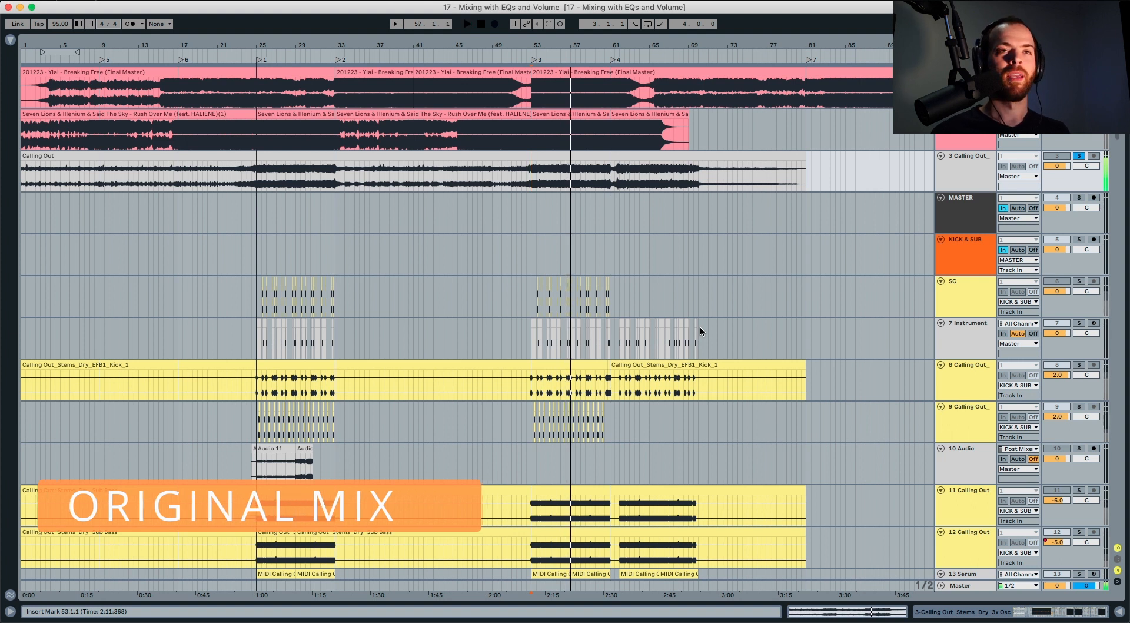
pyautogui.press('space')
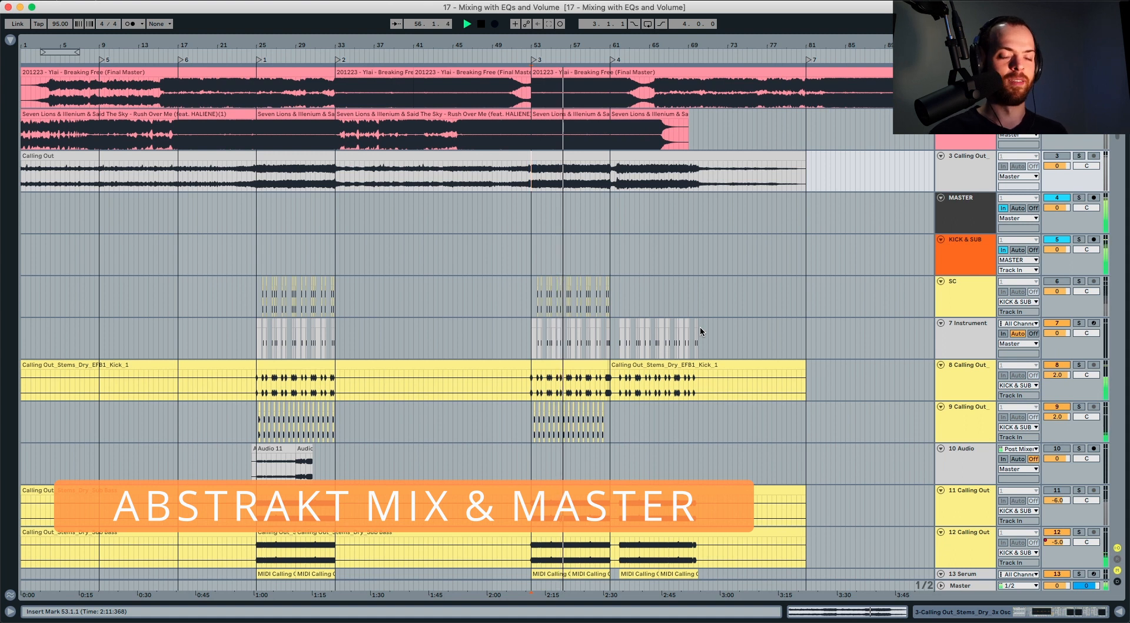
pyautogui.press('s')
pyautogui.press('space')
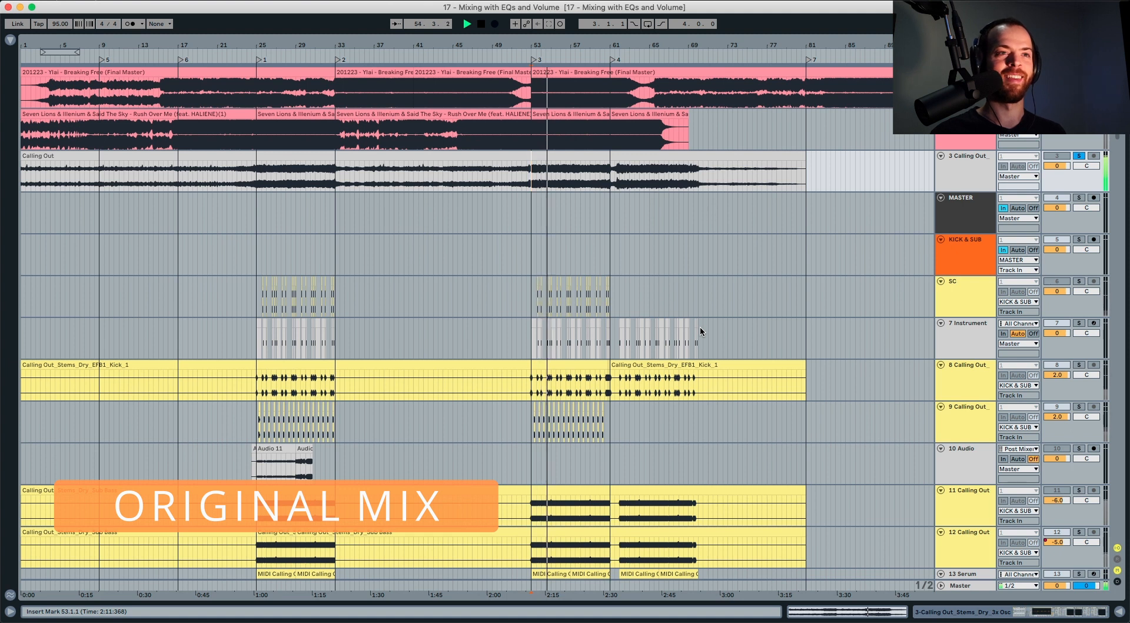
pyautogui.press('s')
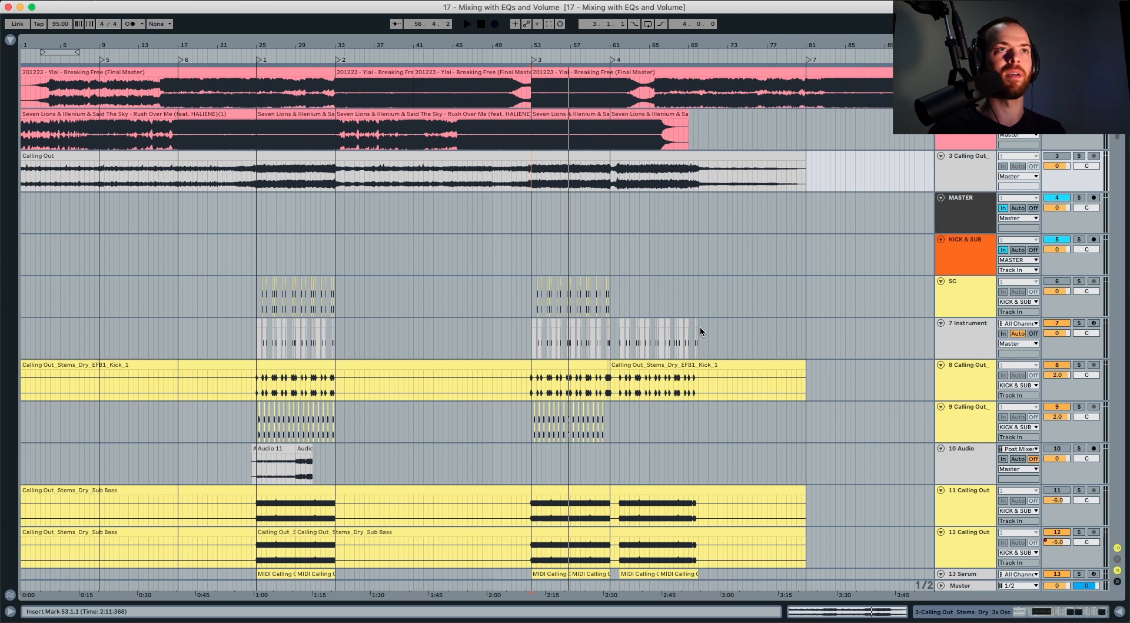
pyautogui.press('s')
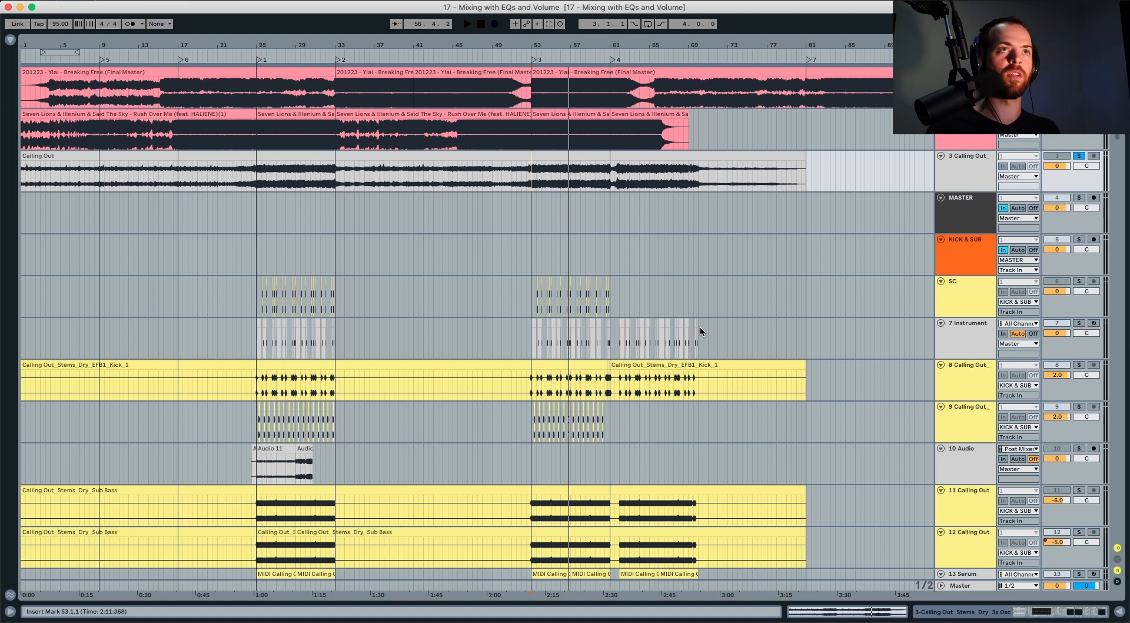
pyautogui.press('s')
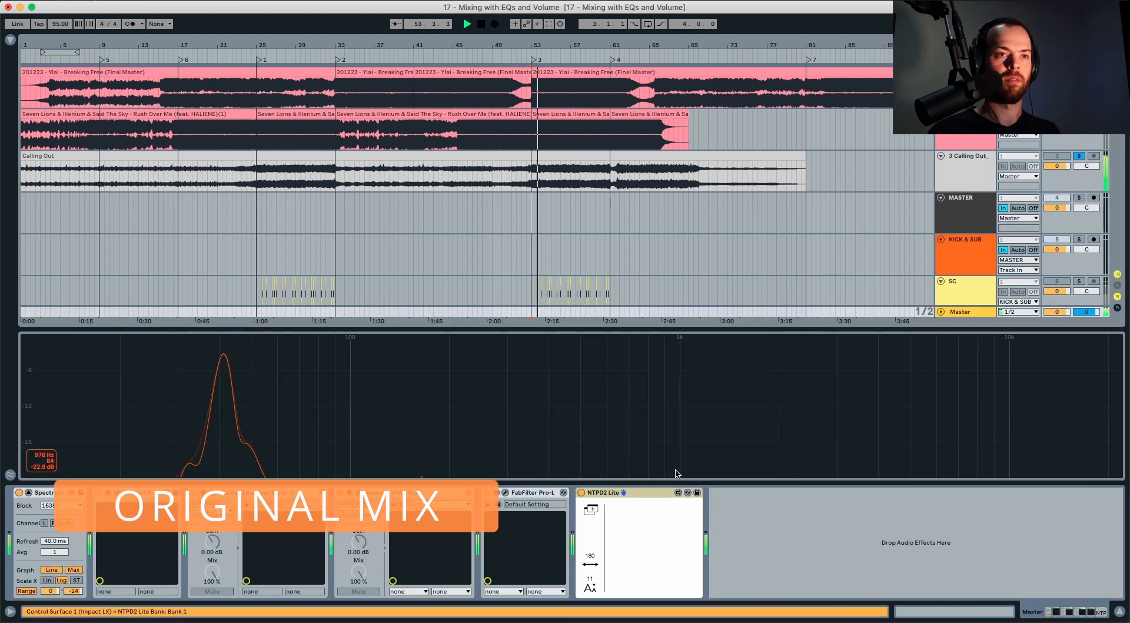
# Set the lower range of the Master's Spectrum to -44 dB and examine the original mix's frequencies during playback
pyautogui.click(641, 514)
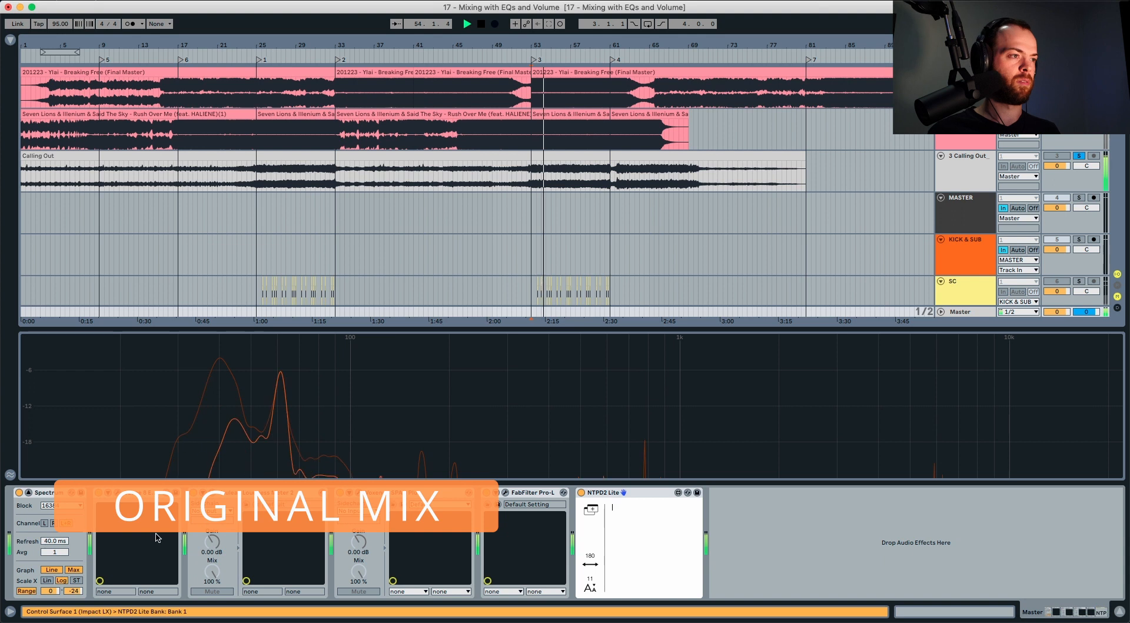
pyautogui.moveTo(74, 586); pyautogui.dragTo(73, 592)
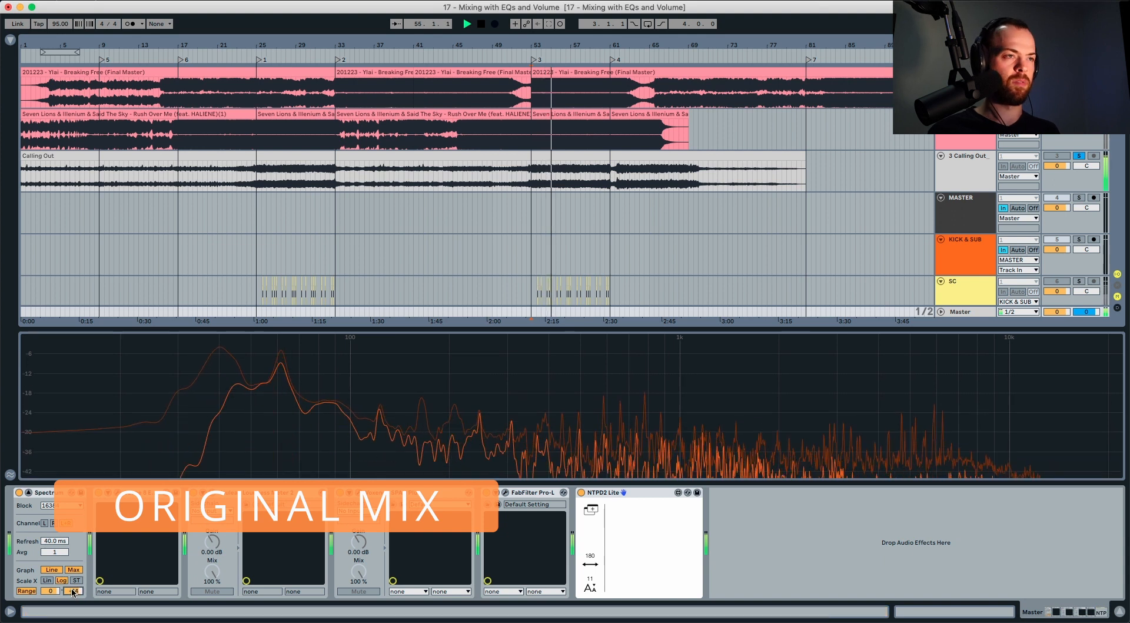
pyautogui.moveTo(248, 353)
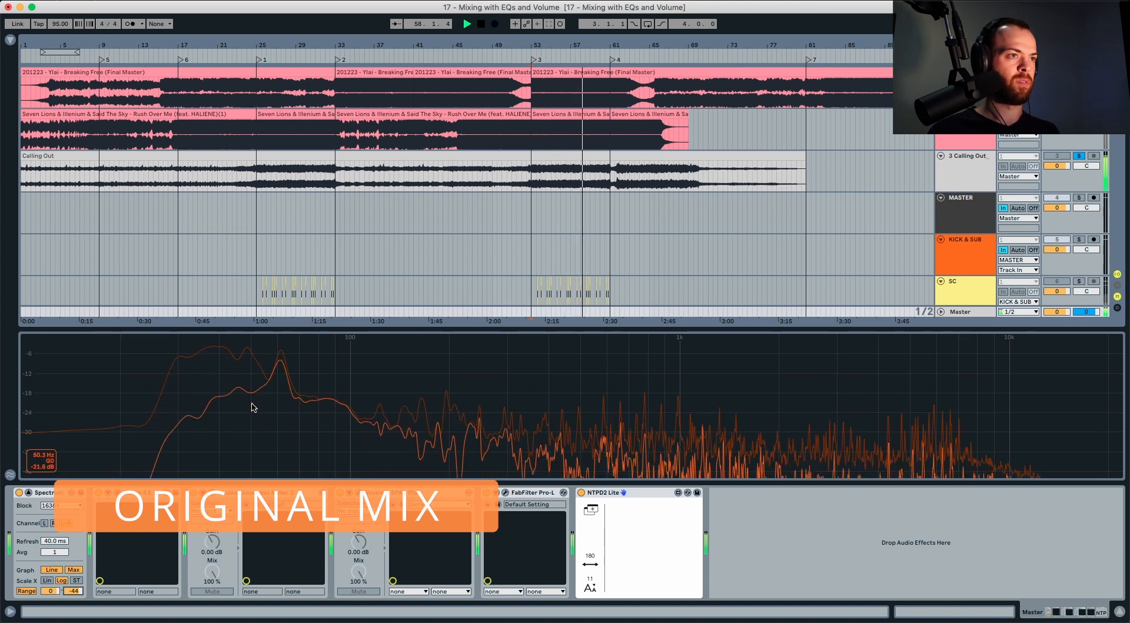
pyautogui.press('space')
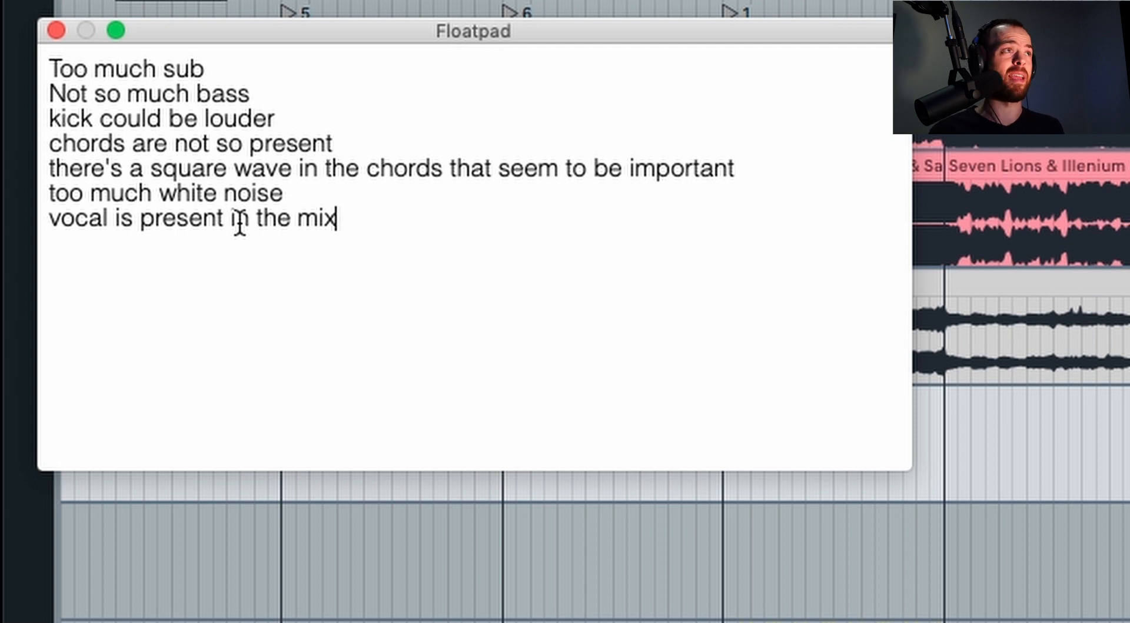
# Insert "mid low frequencies" before "bass" in the second line of the mix notes, and highlight all the notes
pyautogui.click(200, 93)
pyautogui.write('mid low frequen')
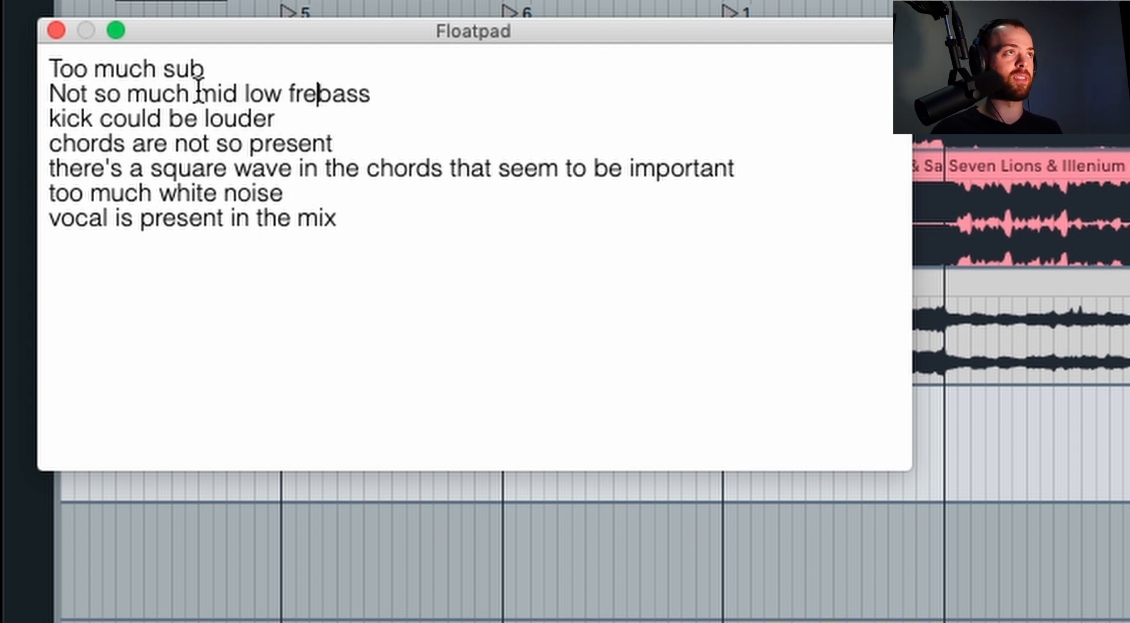
pyautogui.write('cies')
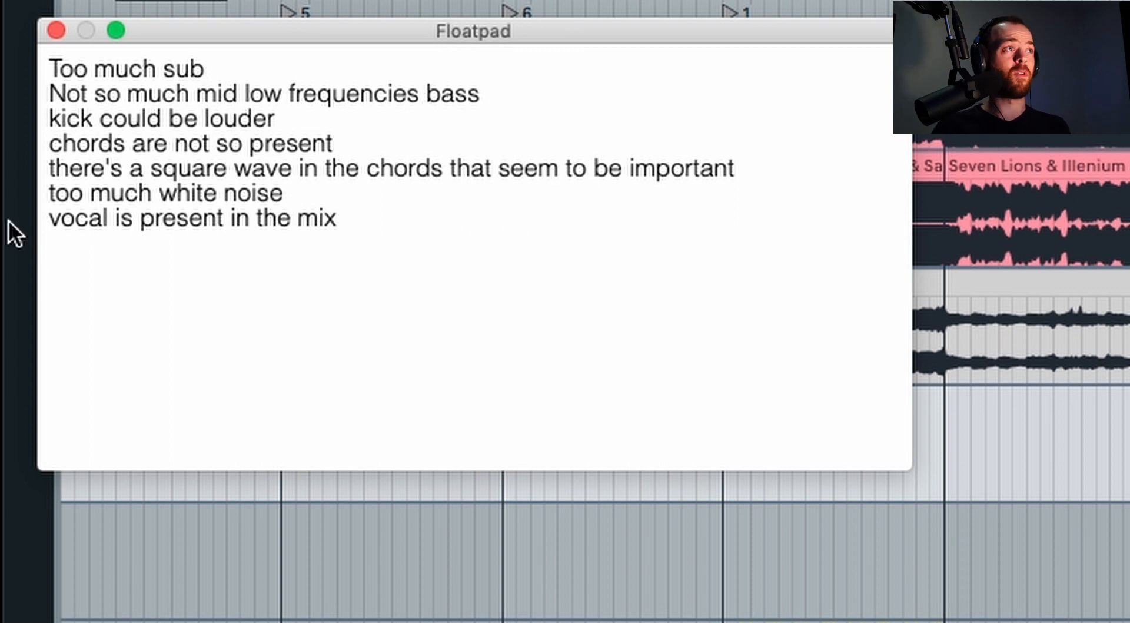
pyautogui.moveTo(103, 224); pyautogui.dragTo(289, 222)
pyautogui.click(233, 178)
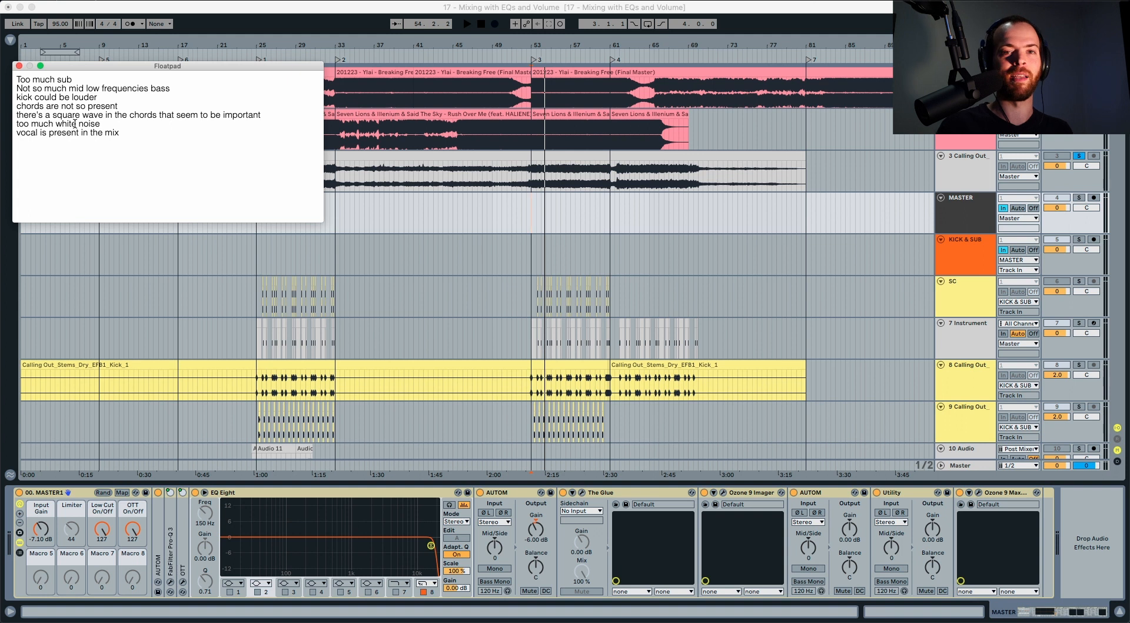
pyautogui.moveTo(142, 141); pyautogui.dragTo(17, 77)
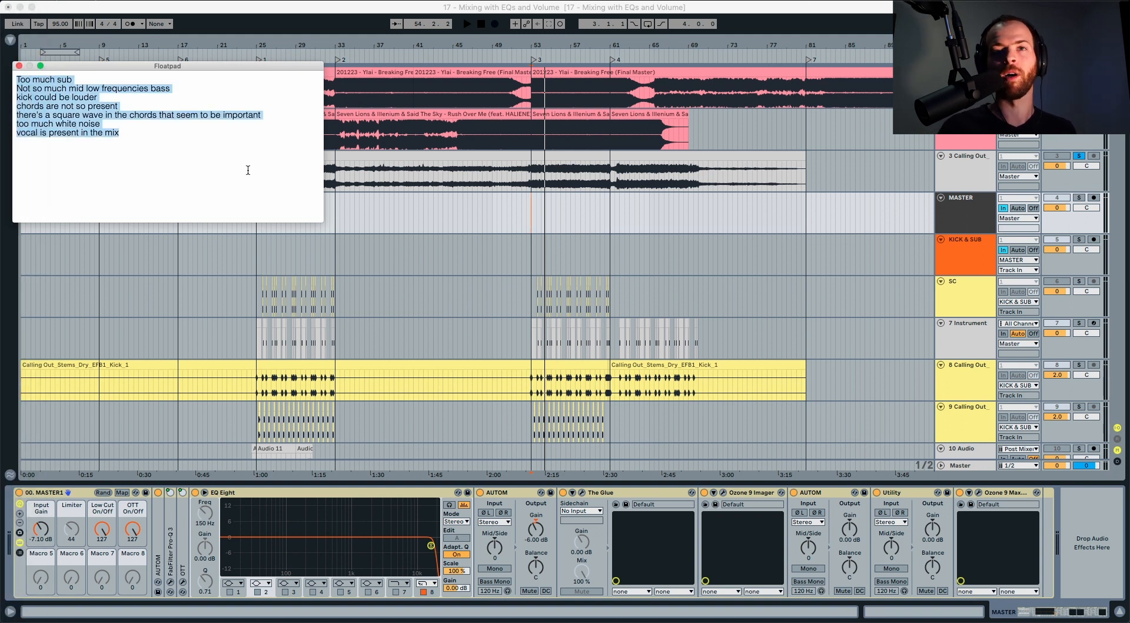
# Open the Master's Ozone 8 Equalizer in Matching mode and clear its source and target curves
pyautogui.click(977, 466)
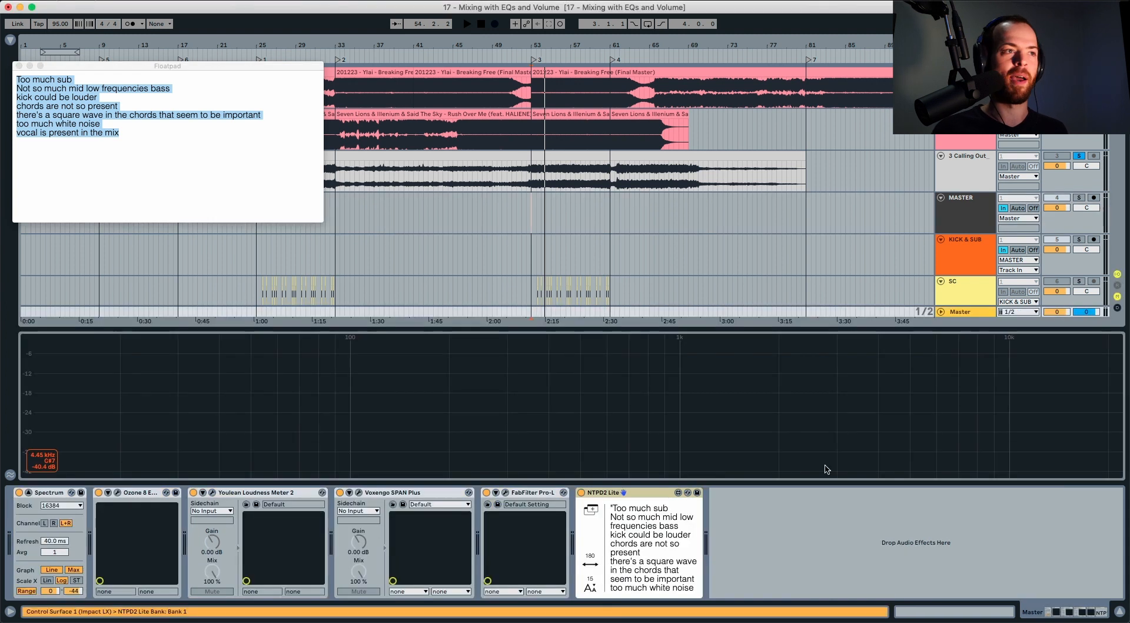
pyautogui.click(118, 492)
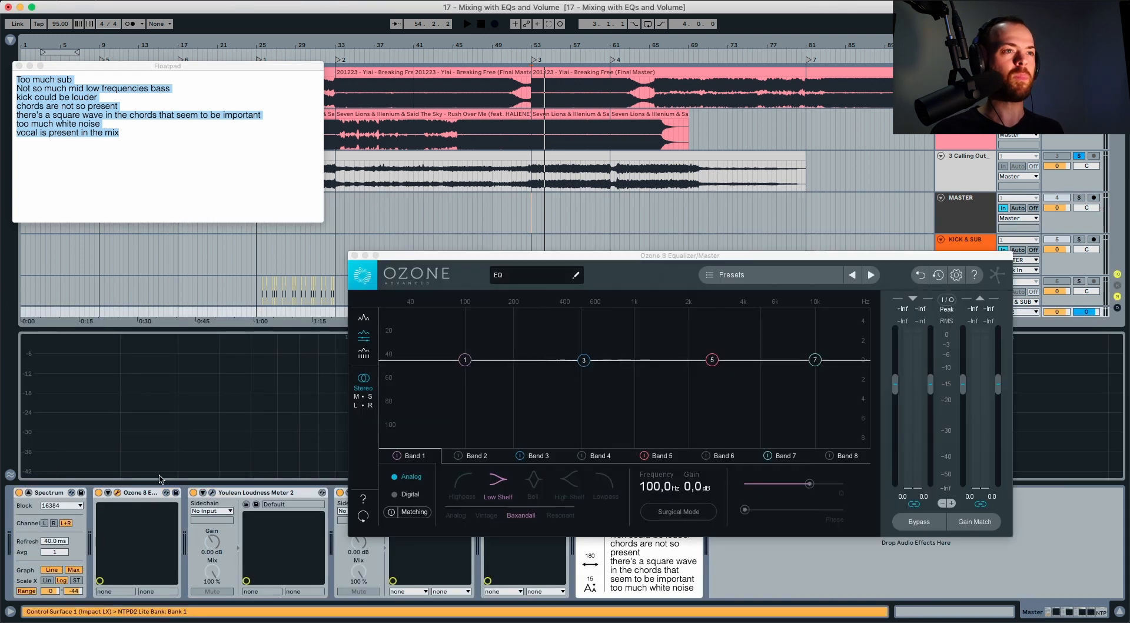
pyautogui.click(422, 513)
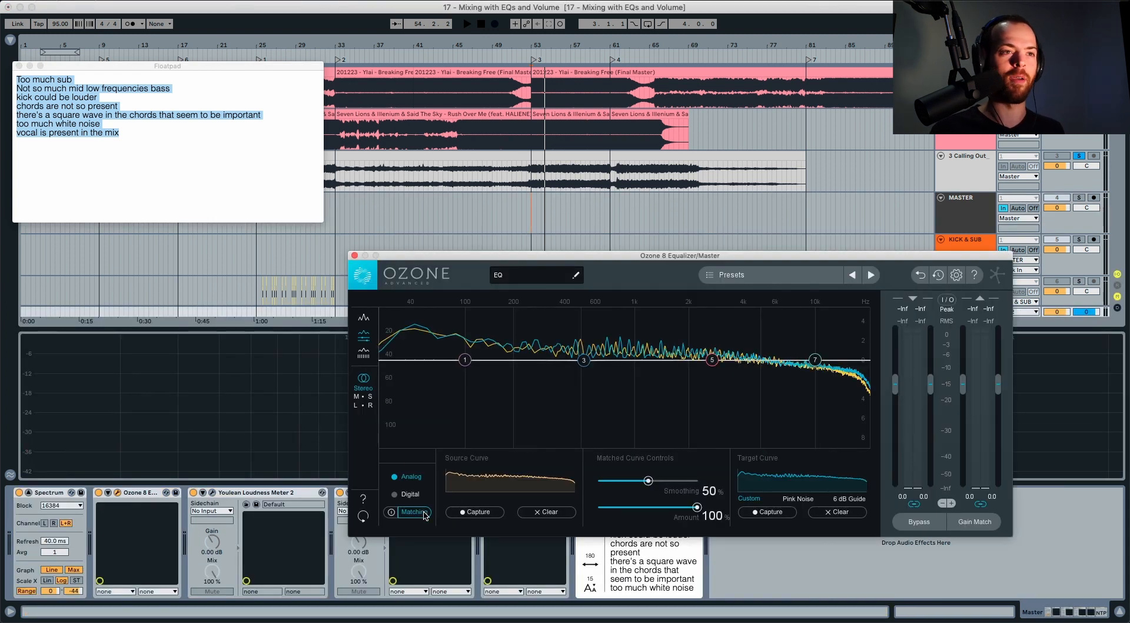
pyautogui.click(533, 514)
pyautogui.click(839, 514)
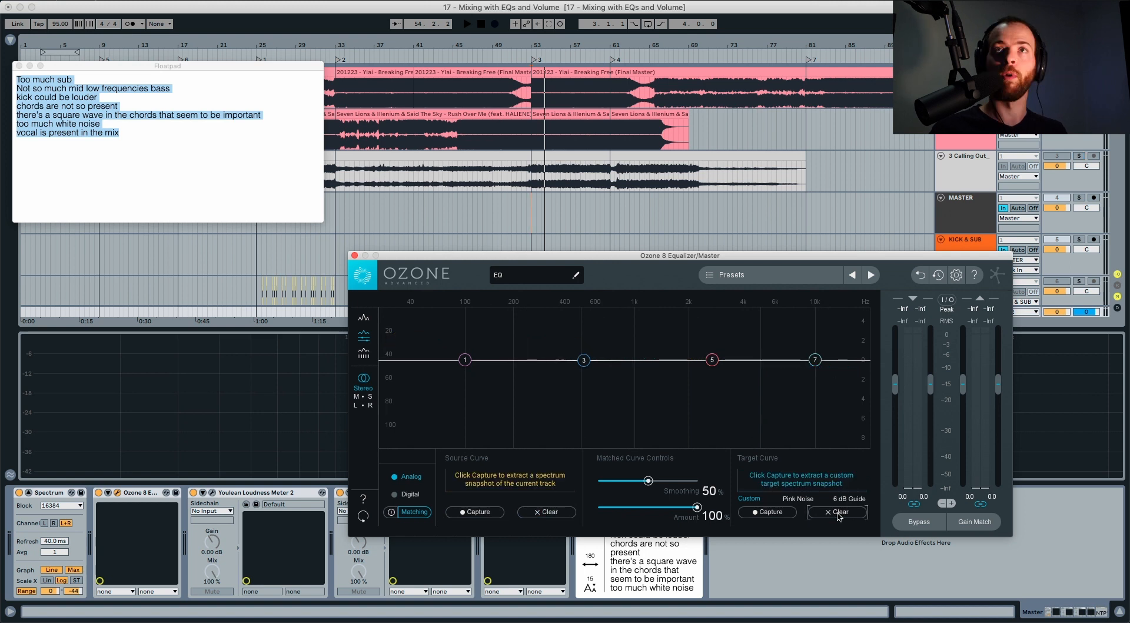
# Capture a new target curve and capture the original mix on track 3 as the source curve for EQ matching
pyautogui.press('space')
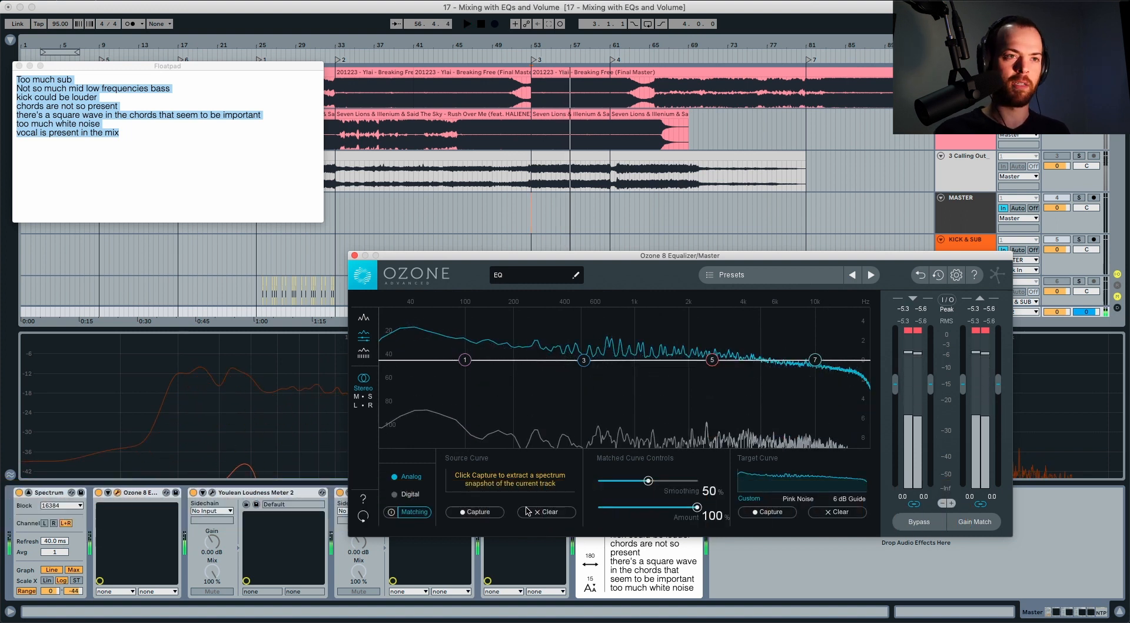
pyautogui.click(472, 512)
pyautogui.press('space')
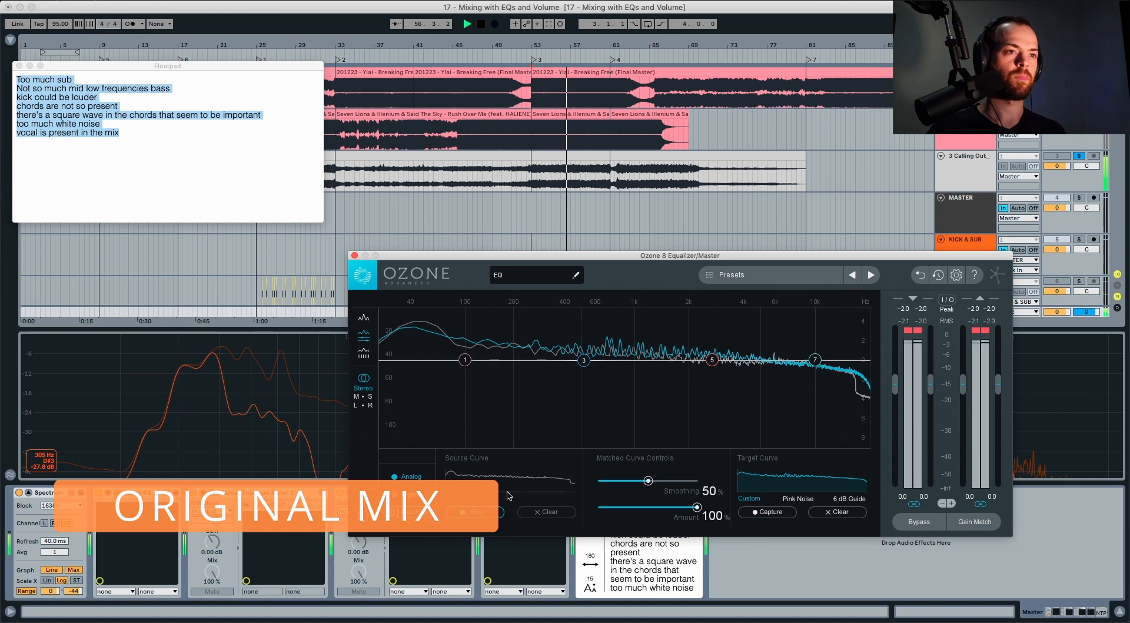
pyautogui.click(475, 511)
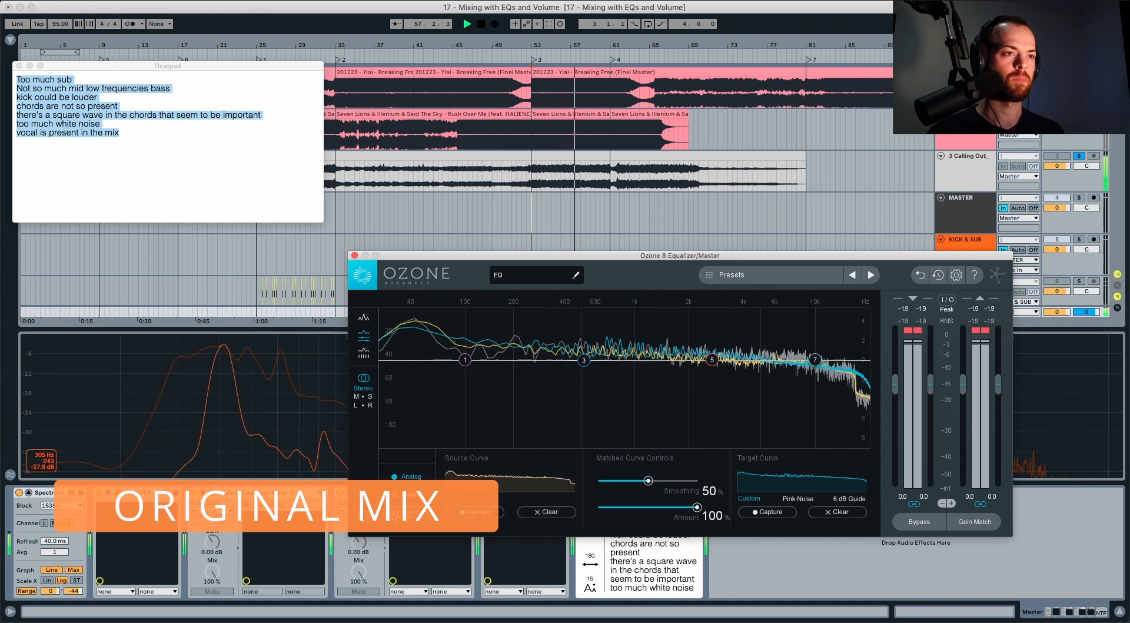
pyautogui.press('space')
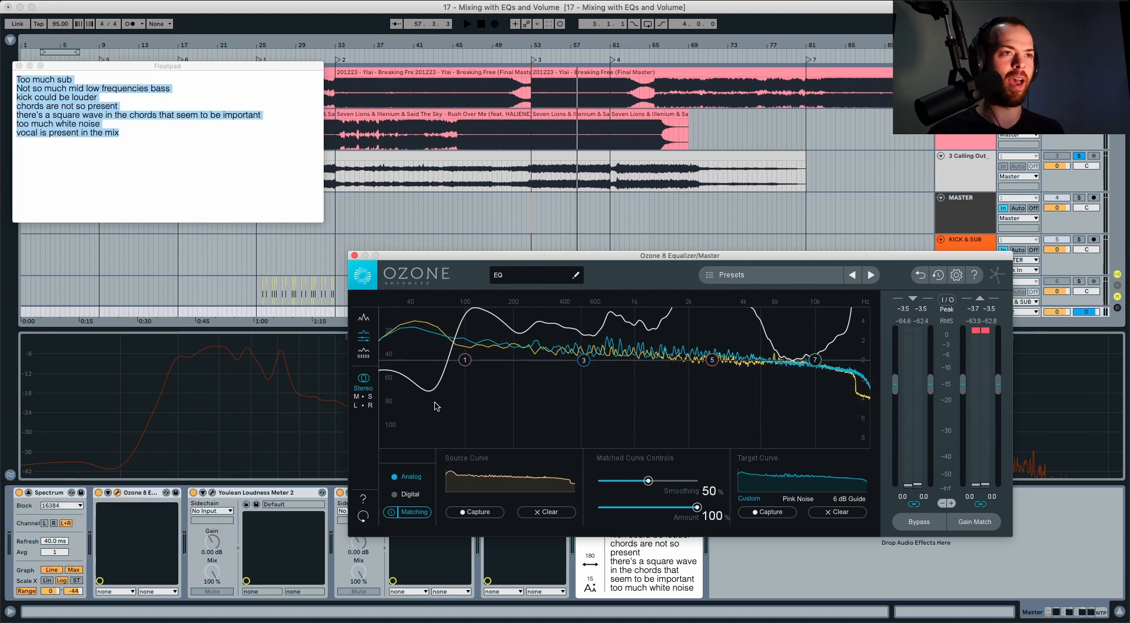
# Examine the EQ matching curve across the sub, low-mid and mid frequencies
pyautogui.moveTo(435, 402); pyautogui.dragTo(493, 433)
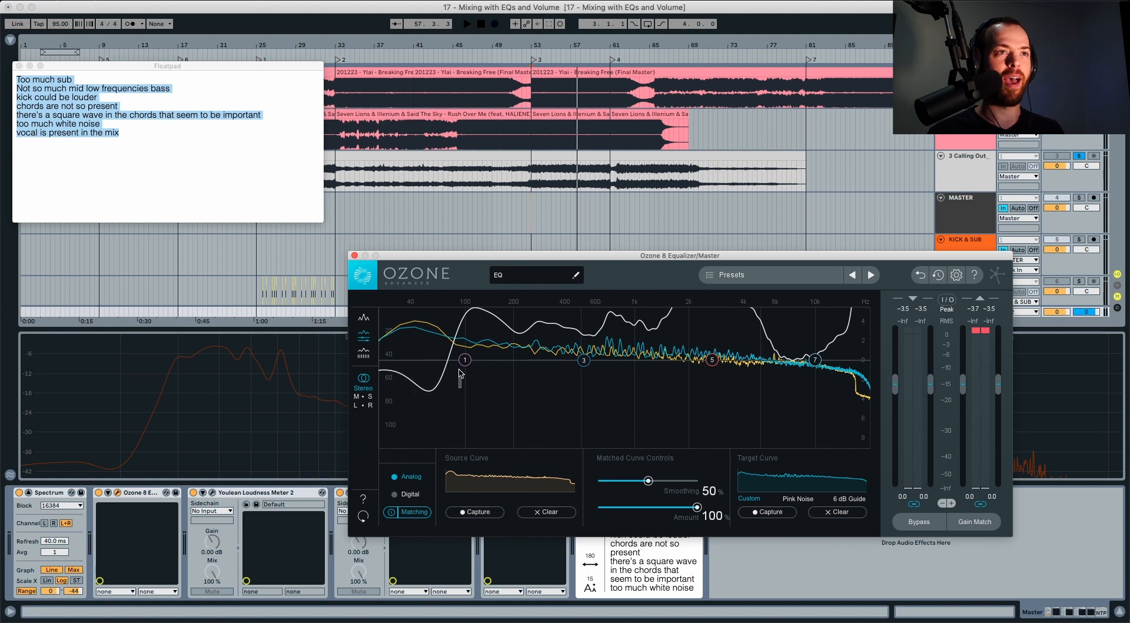
pyautogui.moveTo(461, 373); pyautogui.dragTo(533, 321)
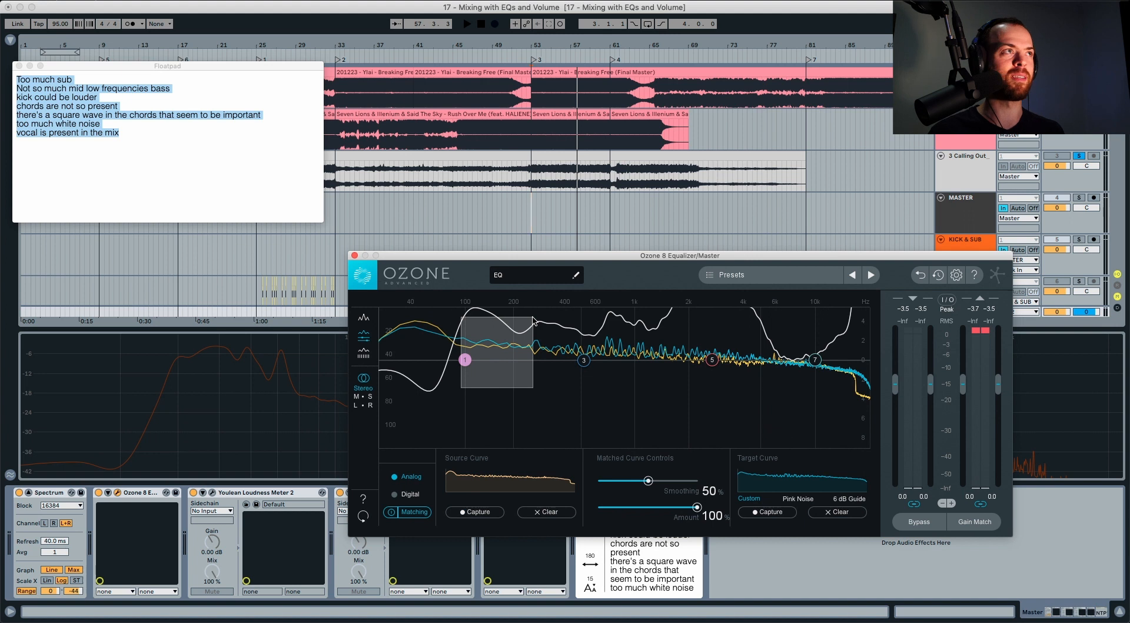
pyautogui.moveTo(539, 358); pyautogui.dragTo(658, 376)
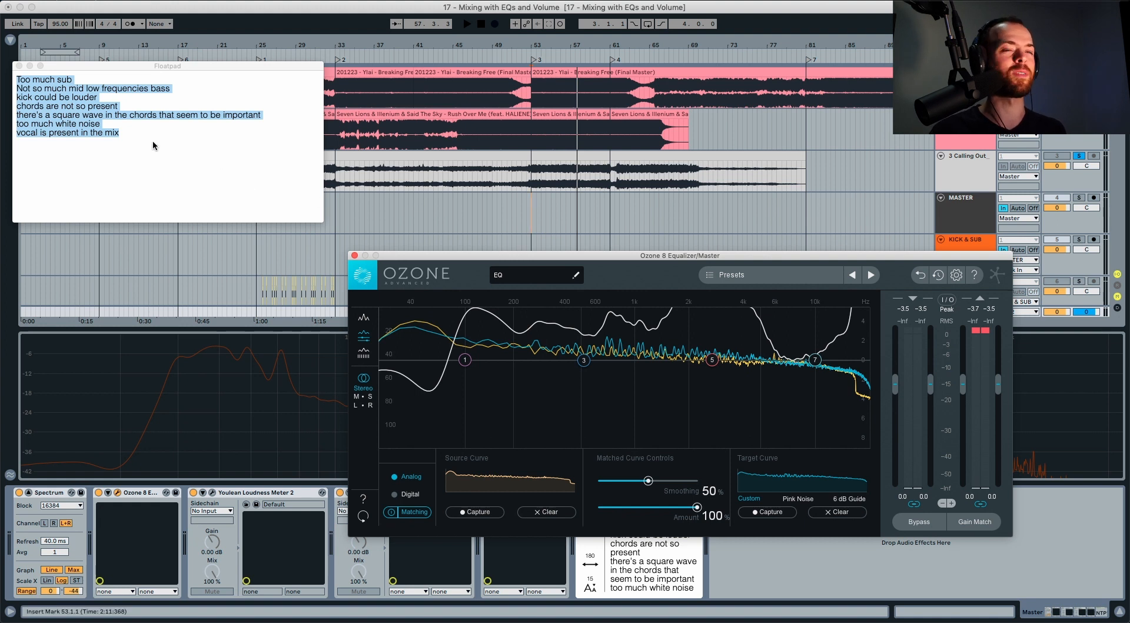
# Play the remixed tracks with EQ matching turned off, and close the Ozone 8 Equalizer
pyautogui.press('space')
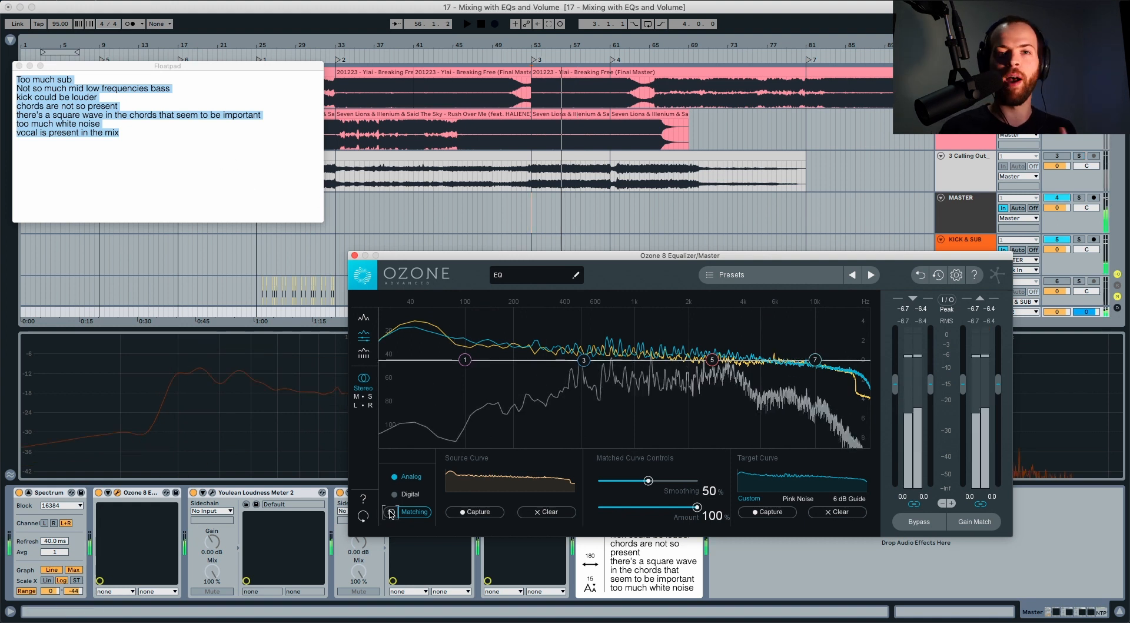
pyautogui.click(392, 512)
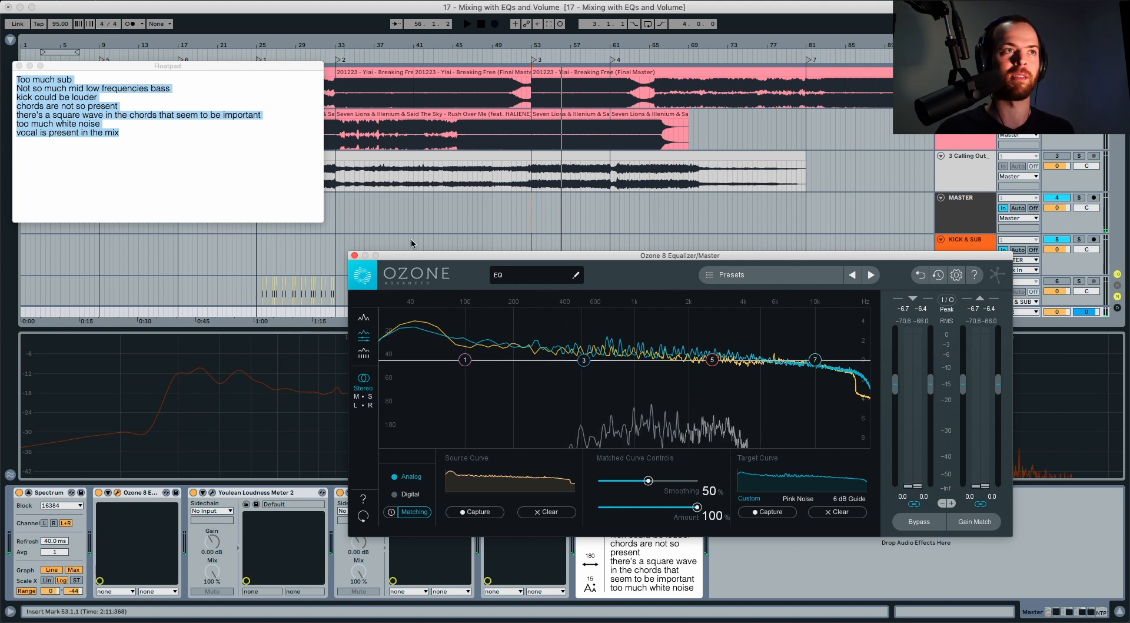
pyautogui.click(355, 255)
# Place the playhead at bar 53 on the track 8 kick, solo that track, and show the Master's Spectrum
pyautogui.scroll(-1, 425, 286)
pyautogui.scroll(-6, 426, 286)
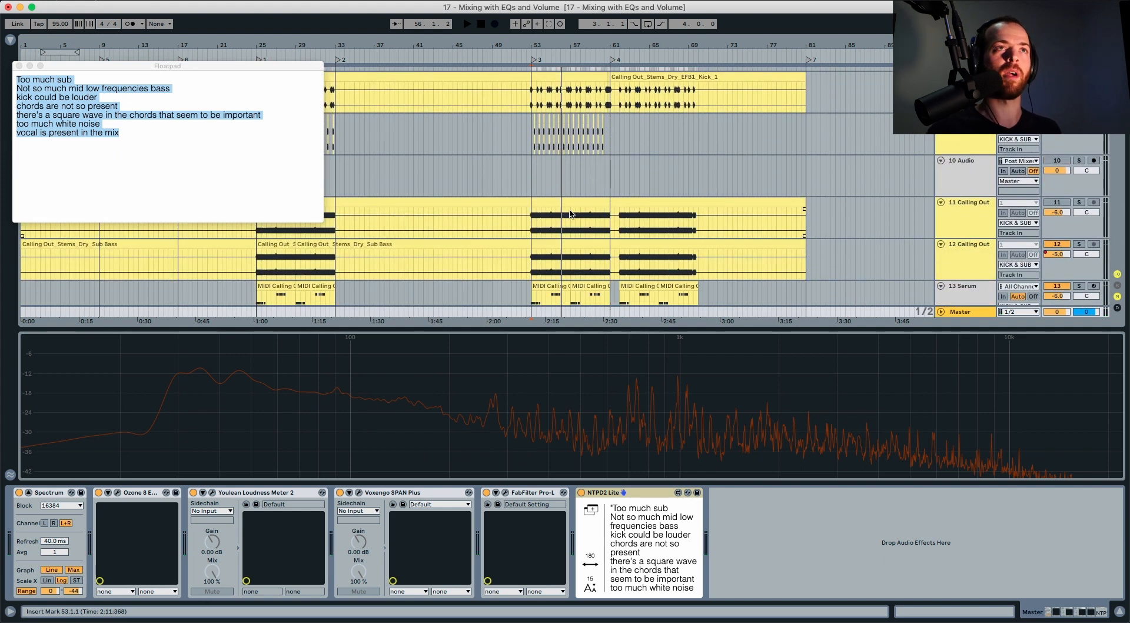
pyautogui.click(530, 97)
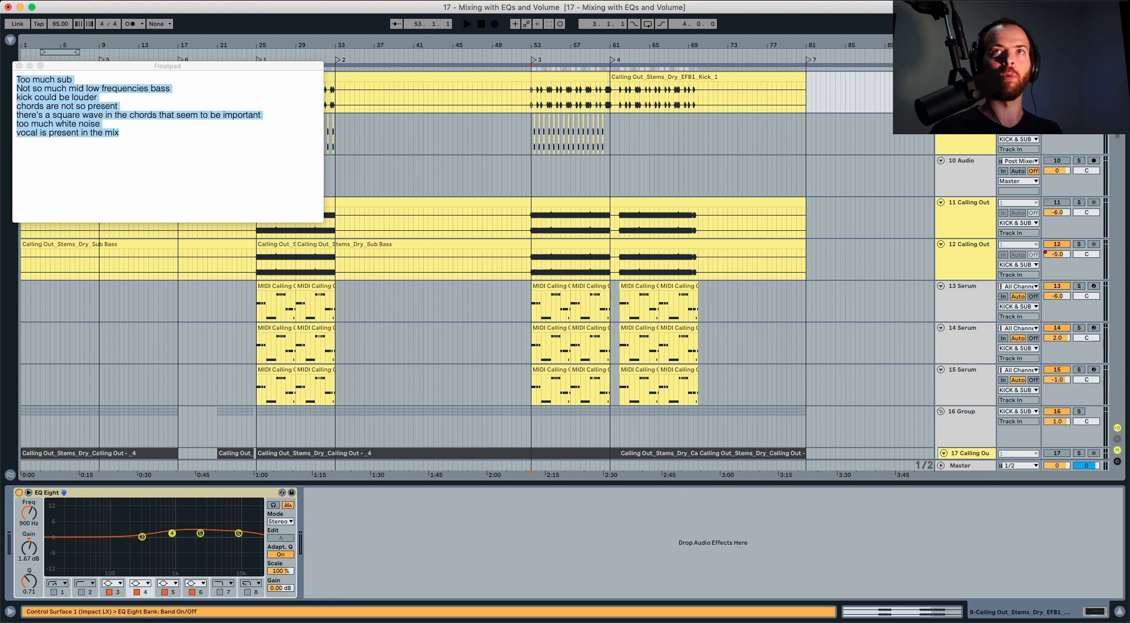
pyautogui.scroll(7, 987, 309)
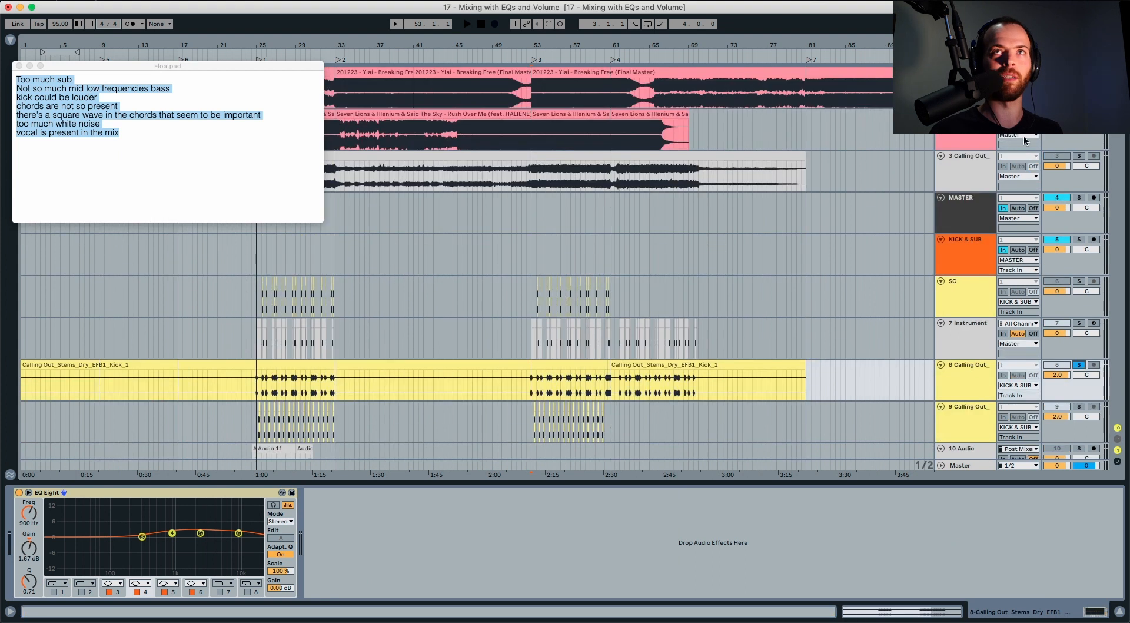
pyautogui.click(956, 466)
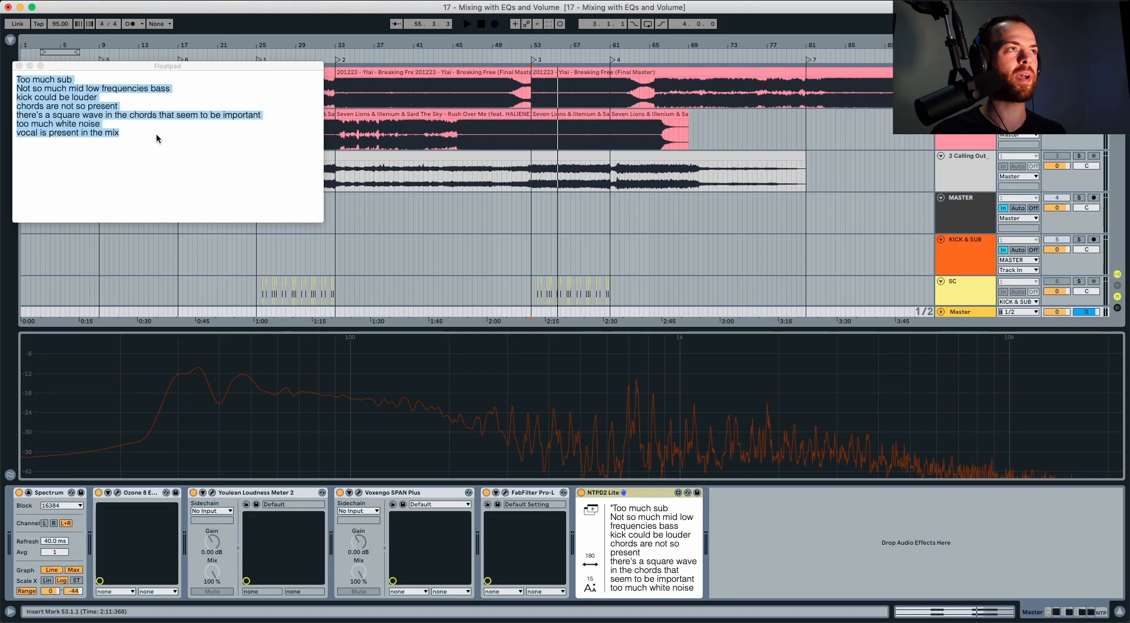
# Add the line "SUB = KICK + 2db" below the mix notes, separated by a blank line
pyautogui.click(157, 134)
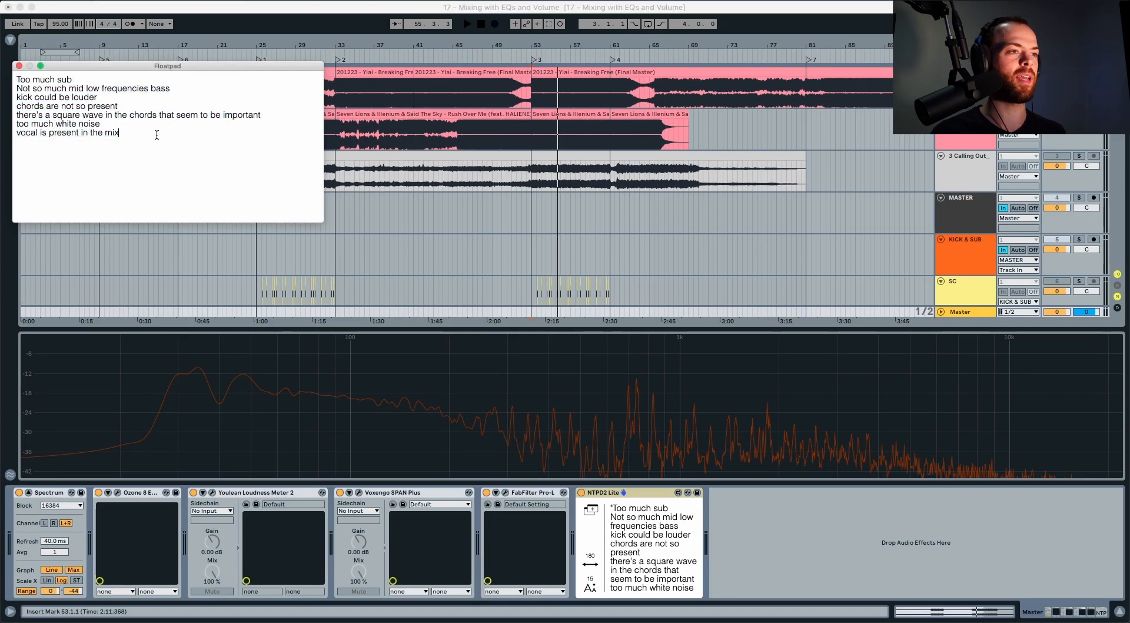
pyautogui.press('Return')
pyautogui.press('Return')
pyautogui.write('SUB = KICK + 2db')
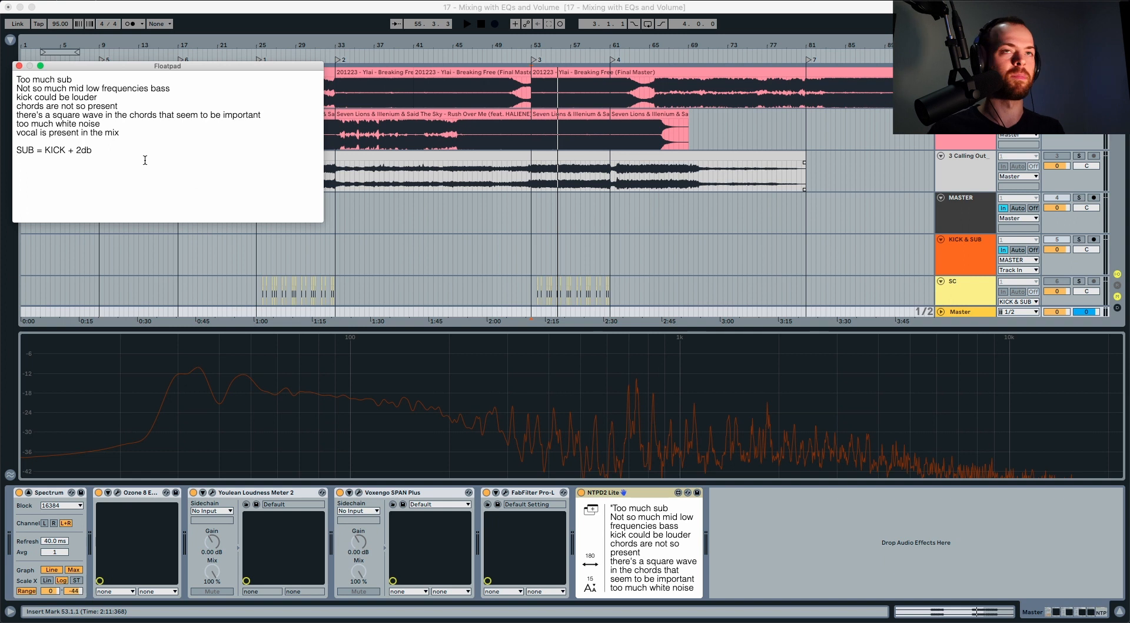
# Solo the track 8 kick, play it from bar 53, and compare its Master Spectrum peak with the reference track's
pyautogui.scroll(-5, 744, 198)
pyautogui.click(971, 189)
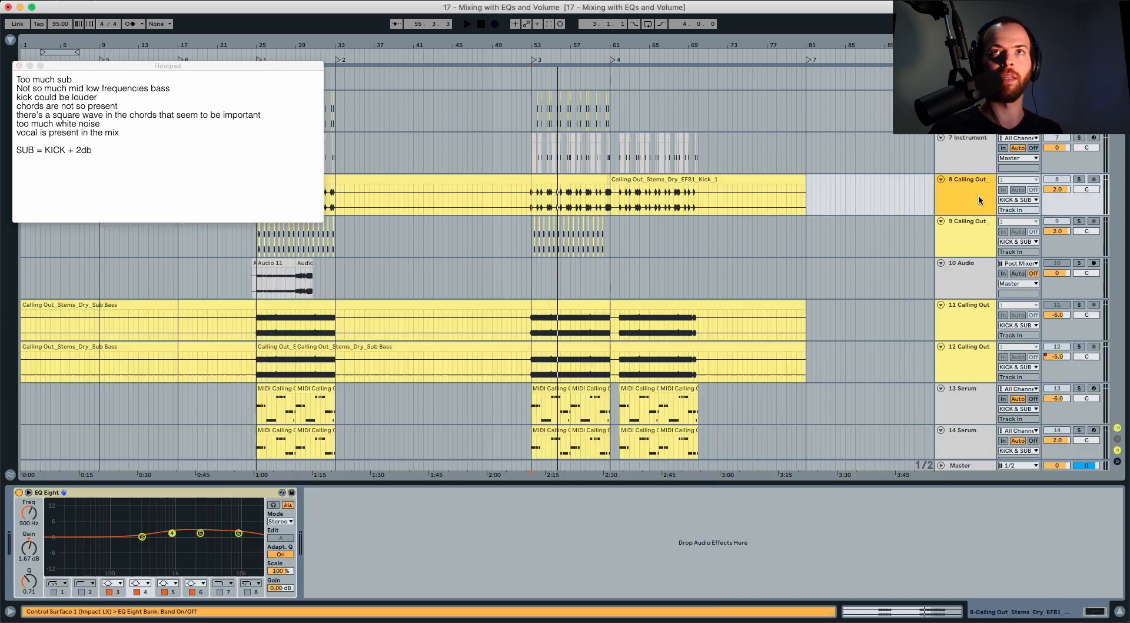
pyautogui.click(1078, 180)
pyautogui.press('space')
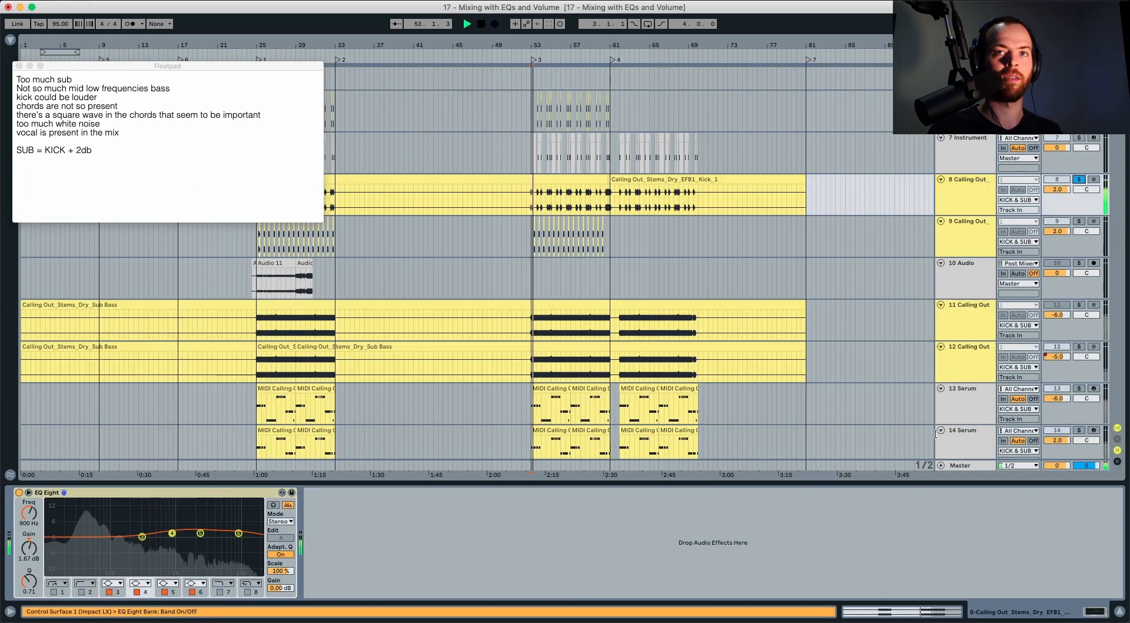
pyautogui.click(960, 465)
pyautogui.press('space')
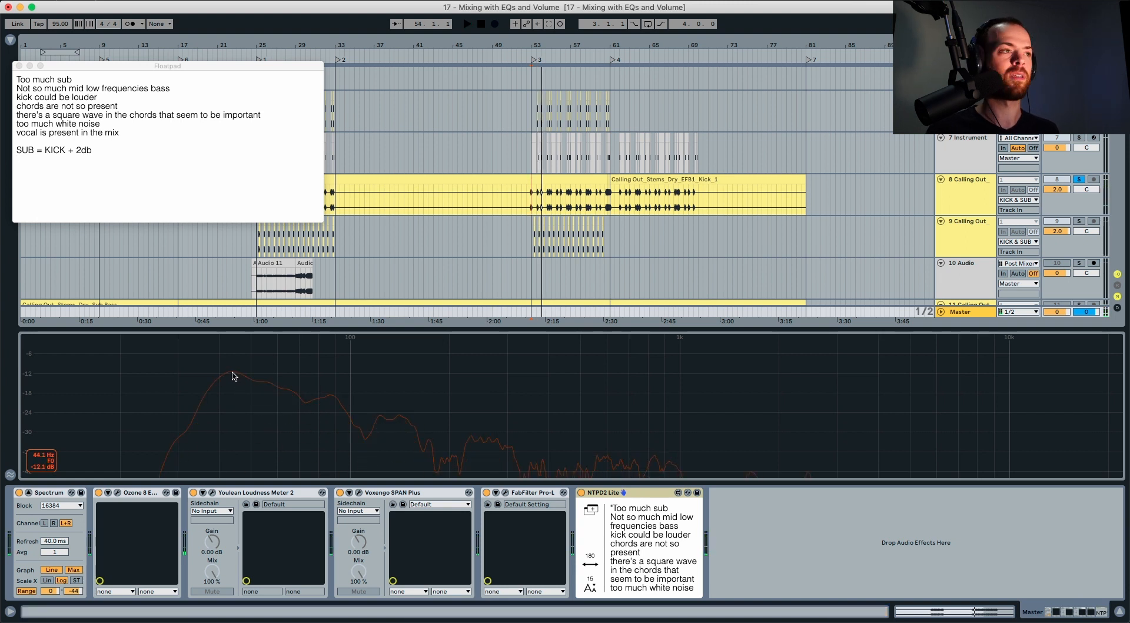
pyautogui.press('space')
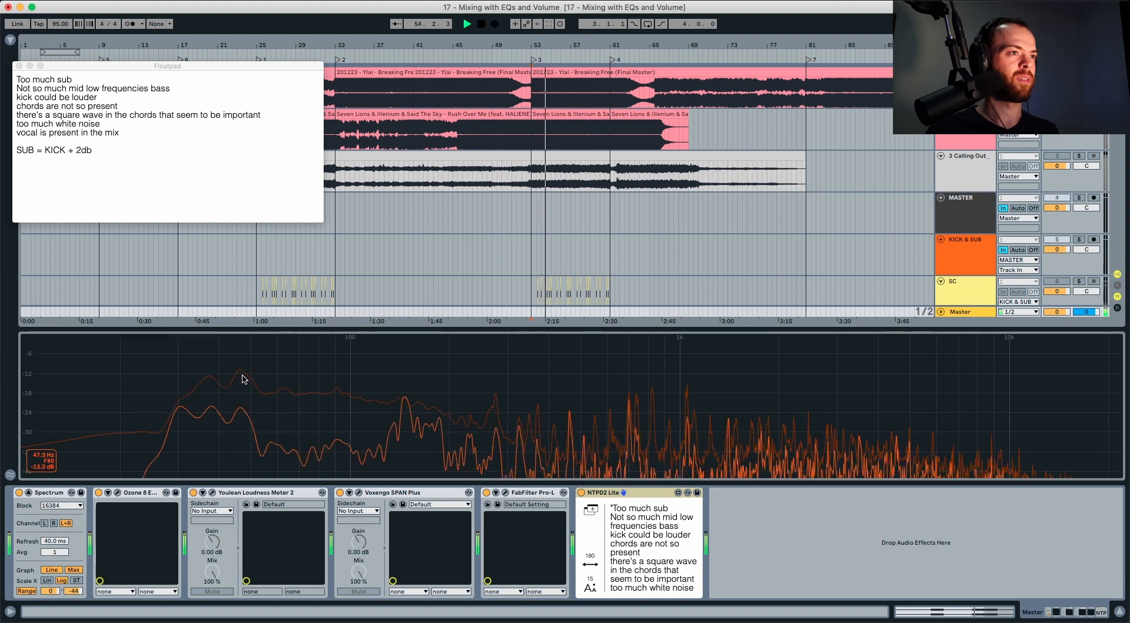
pyautogui.press('space')
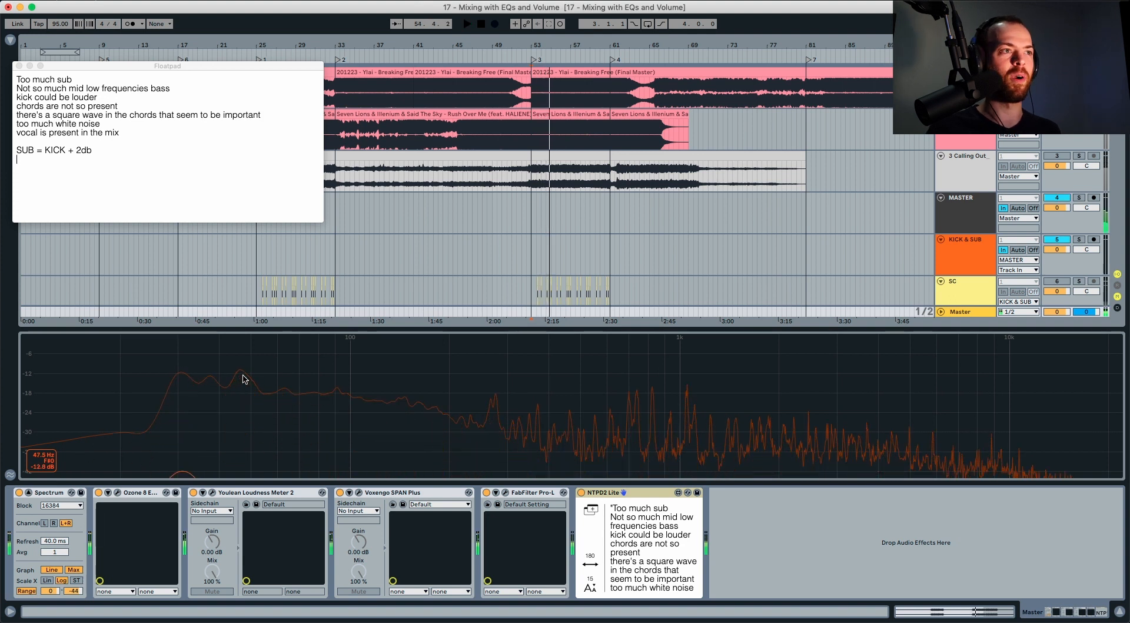
# Solo the 13 Serum sub track and play it from bar 53 to check its level in the Spectrum
pyautogui.scroll(-5, 903, 270)
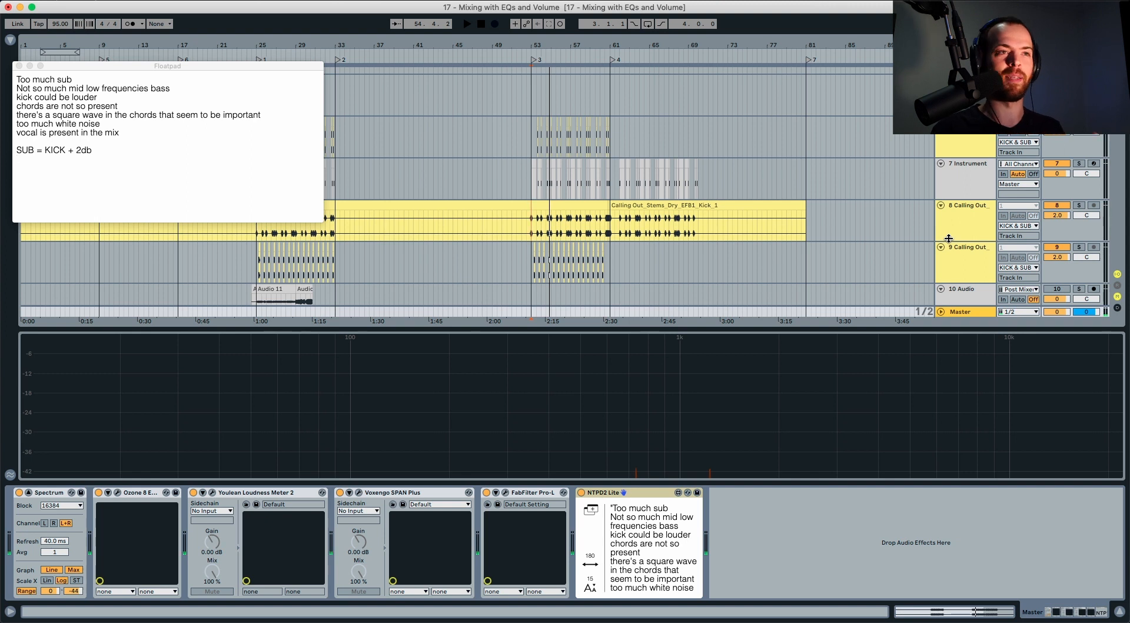
pyautogui.scroll(-5, 949, 238)
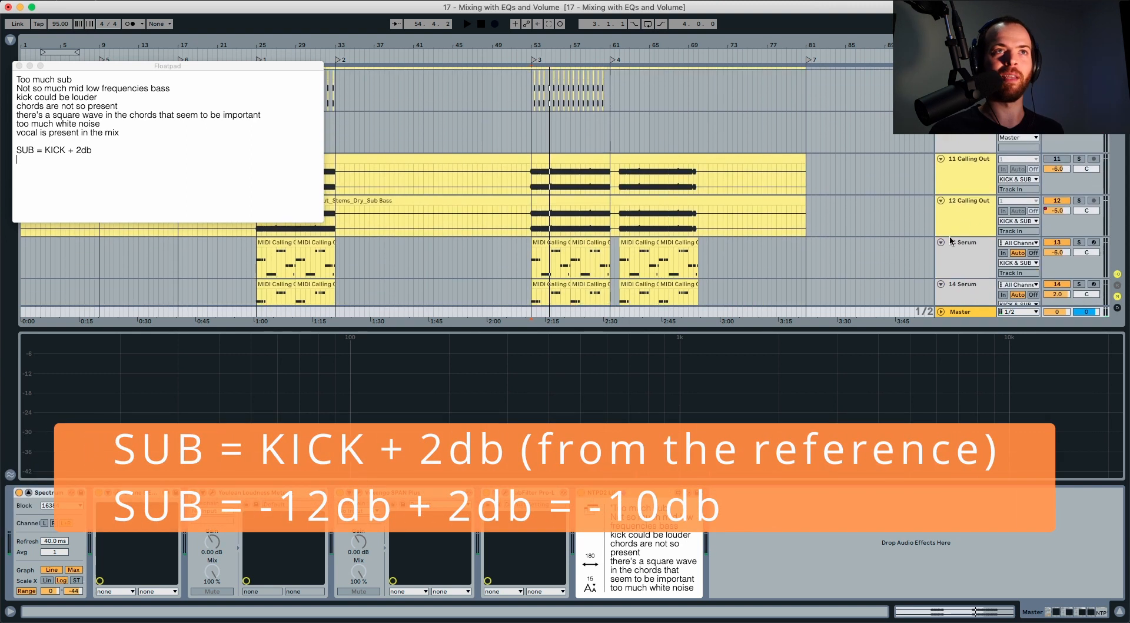
pyautogui.click(1079, 242)
pyautogui.press('space')
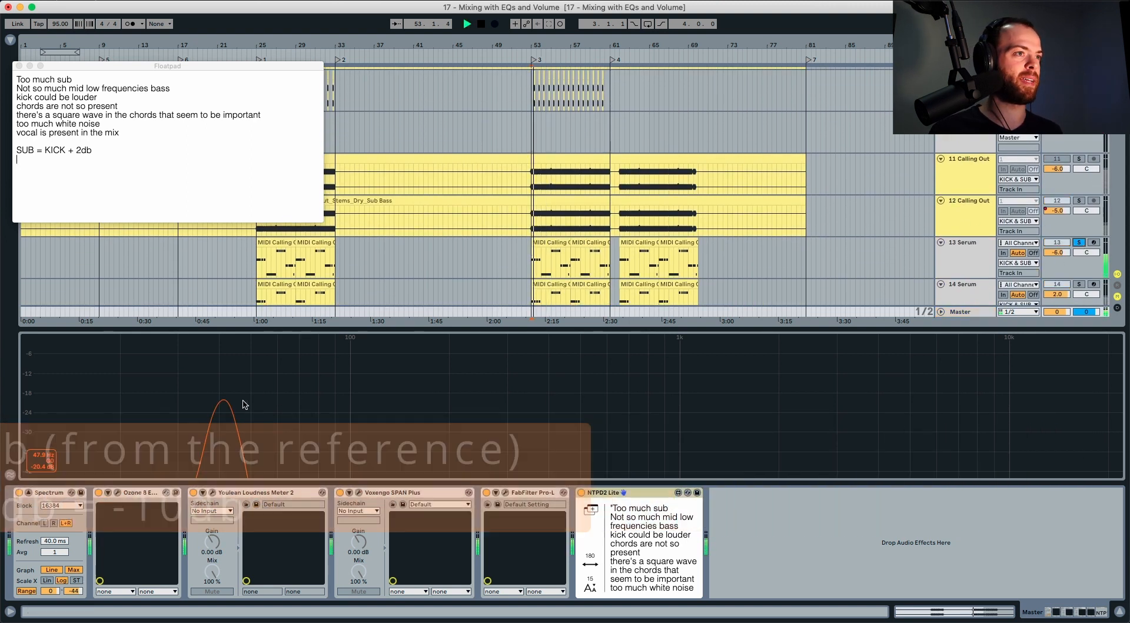
pyautogui.press('space')
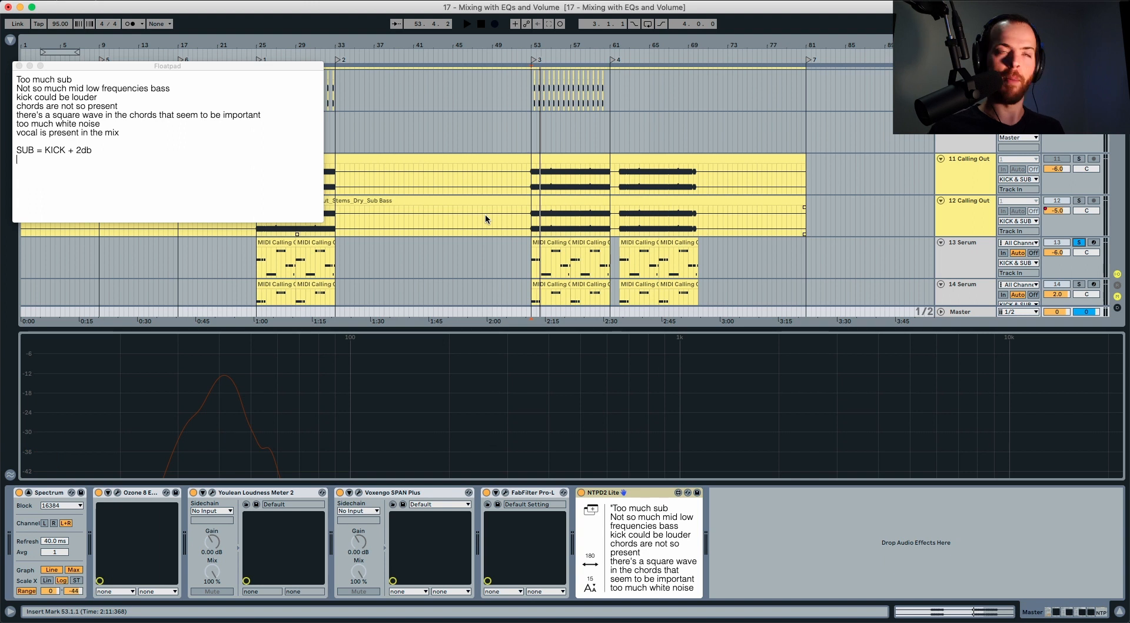
# Replace the low-mid bass remark after "Not" in the notes with "3", and play the soloed original mix with the Master's Spectrum shown
pyautogui.scroll(3, 590, 253)
pyautogui.scroll(5, 589, 253)
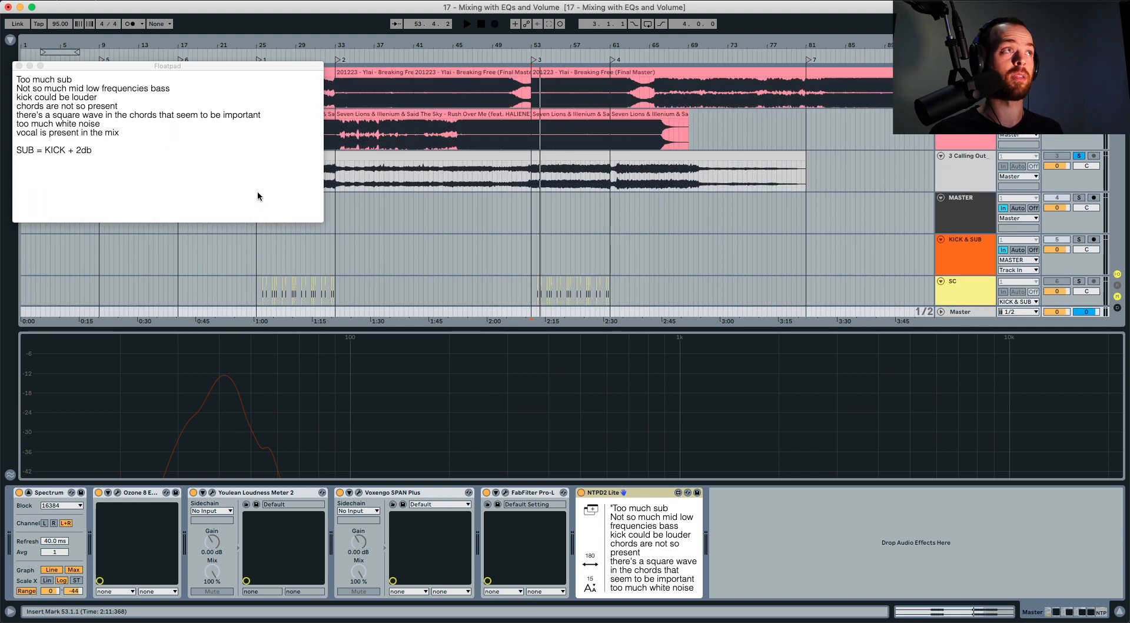
pyautogui.moveTo(171, 88); pyautogui.dragTo(34, 89)
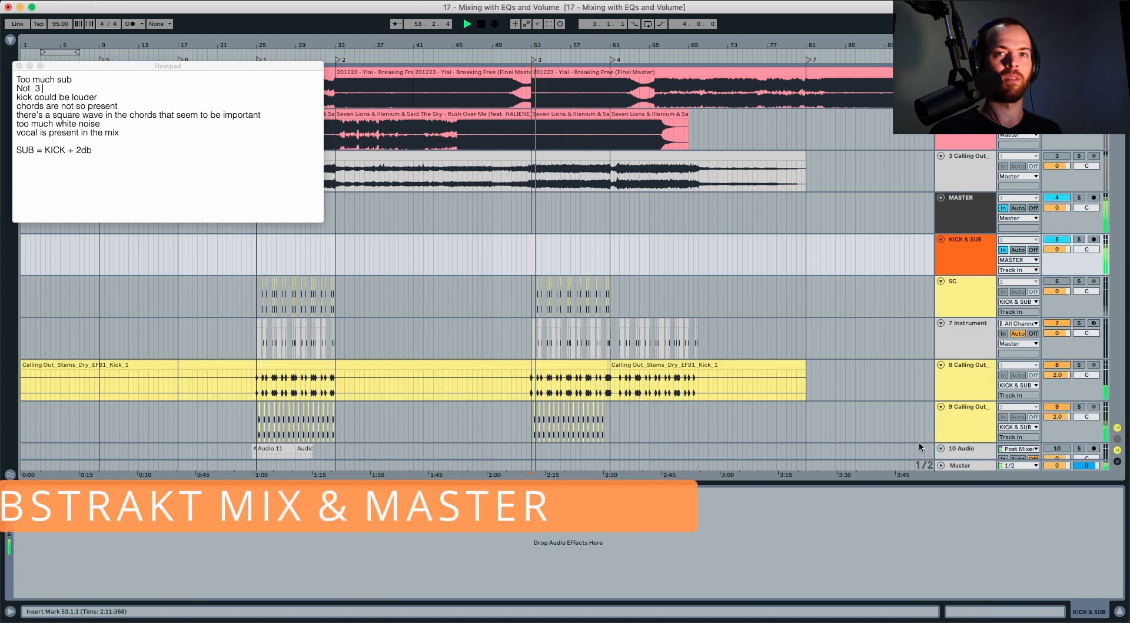
pyautogui.click(961, 466)
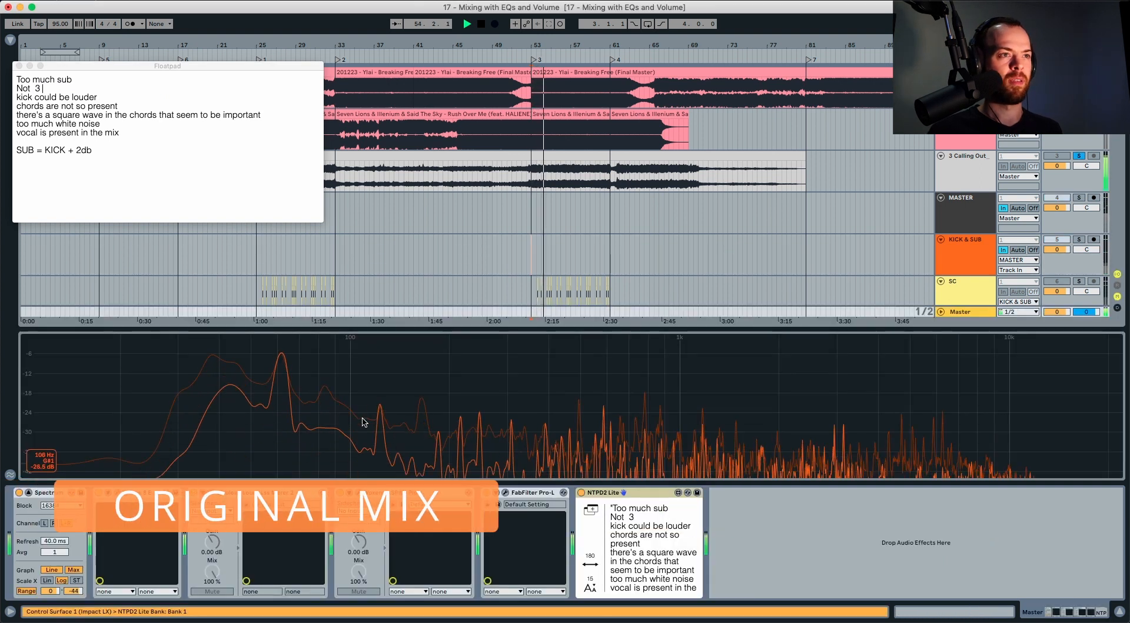
pyautogui.press('space')
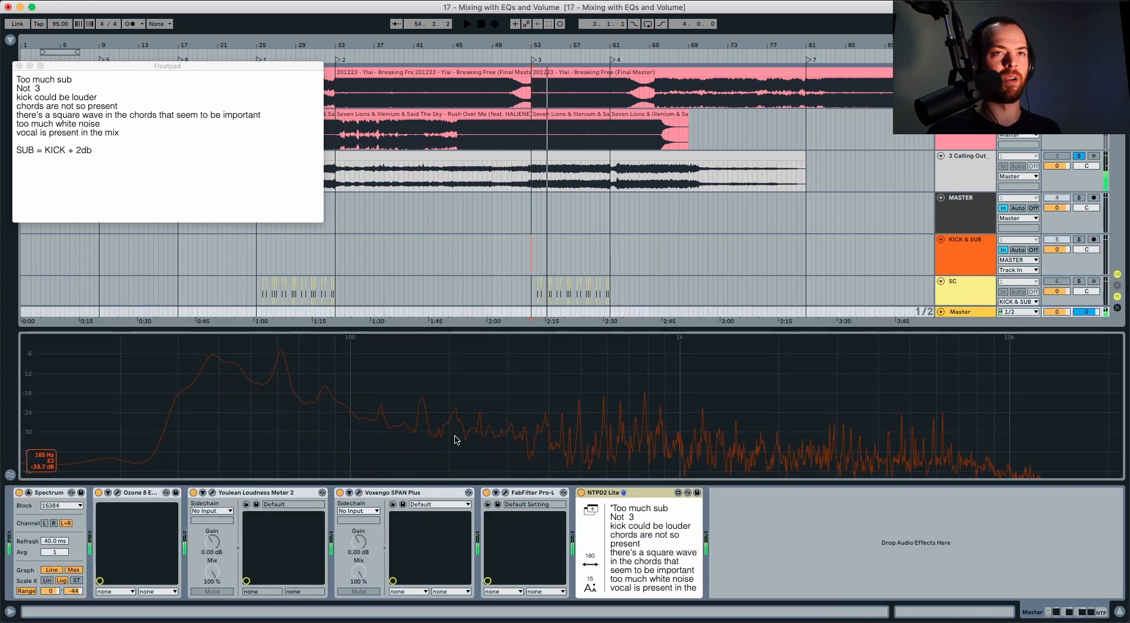
# Solo tracks 12 Calling Out, 14 Serum and 15 Serum, and play them from bar 53 to inspect their low-mids in the Master's Spectrum
pyautogui.scroll(-3, 729, 227)
pyautogui.scroll(-8, 729, 227)
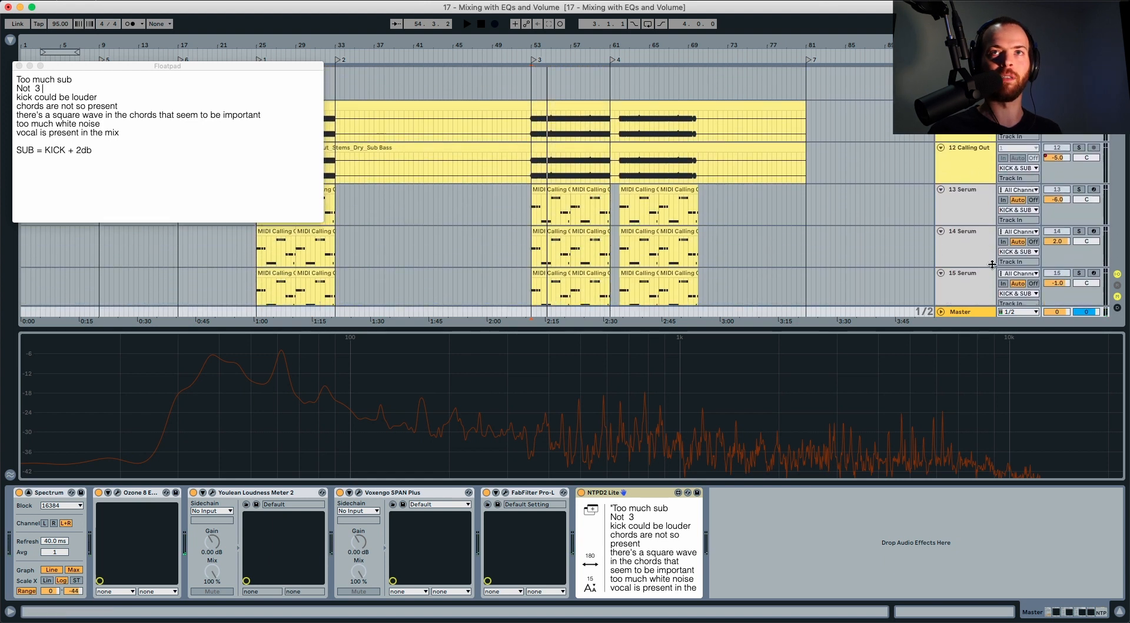
pyautogui.click(987, 236)
pyautogui.click(983, 280)
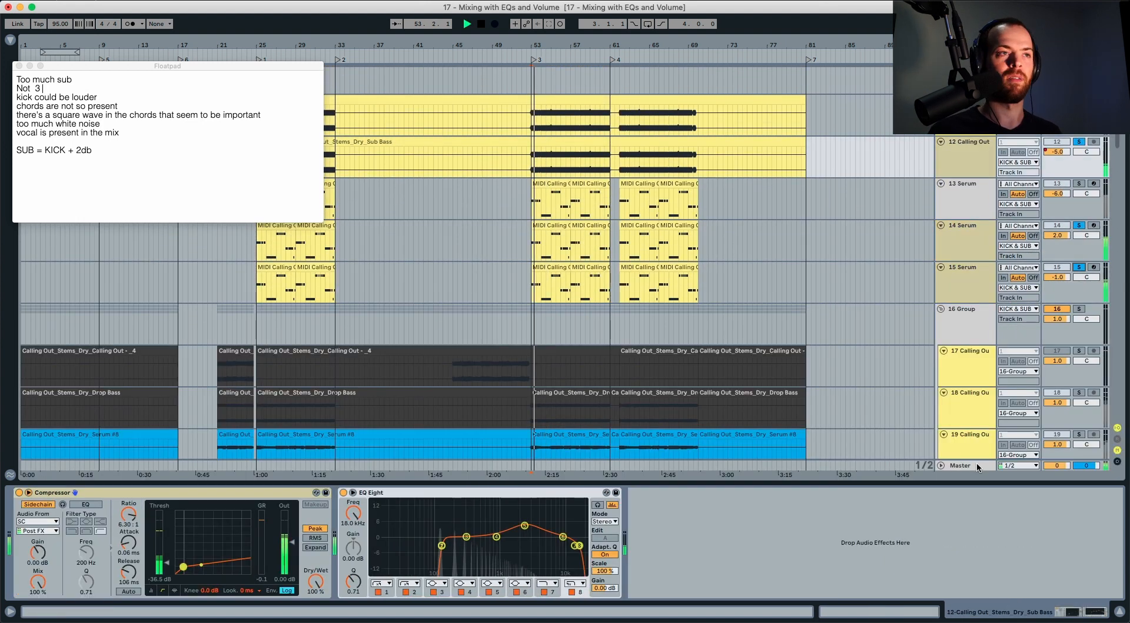
pyautogui.click(977, 464)
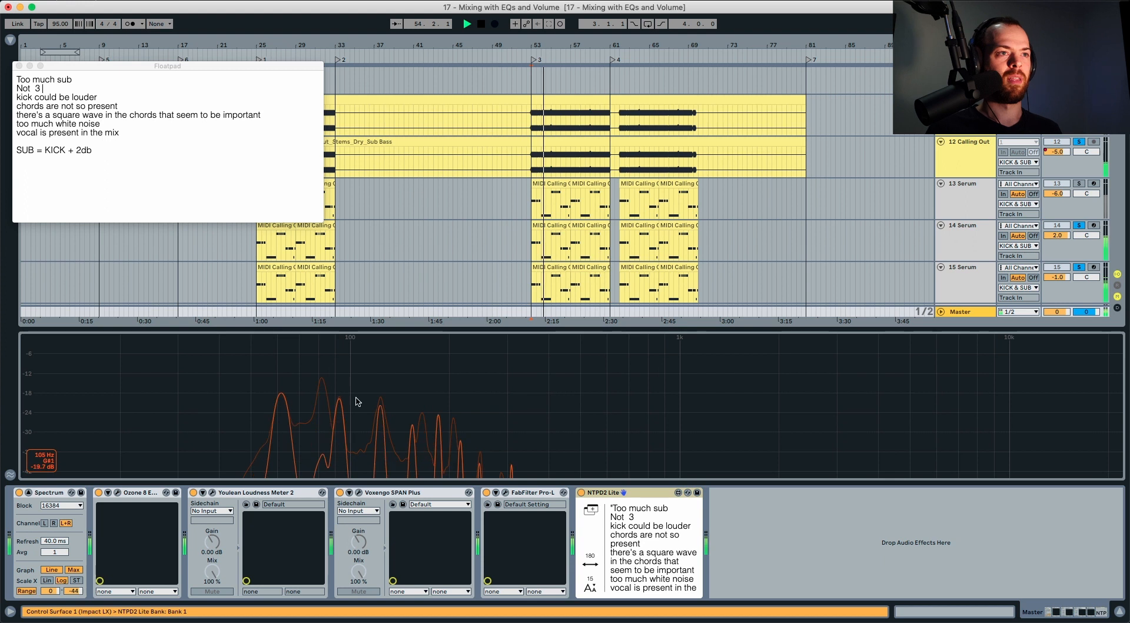
pyautogui.press('space')
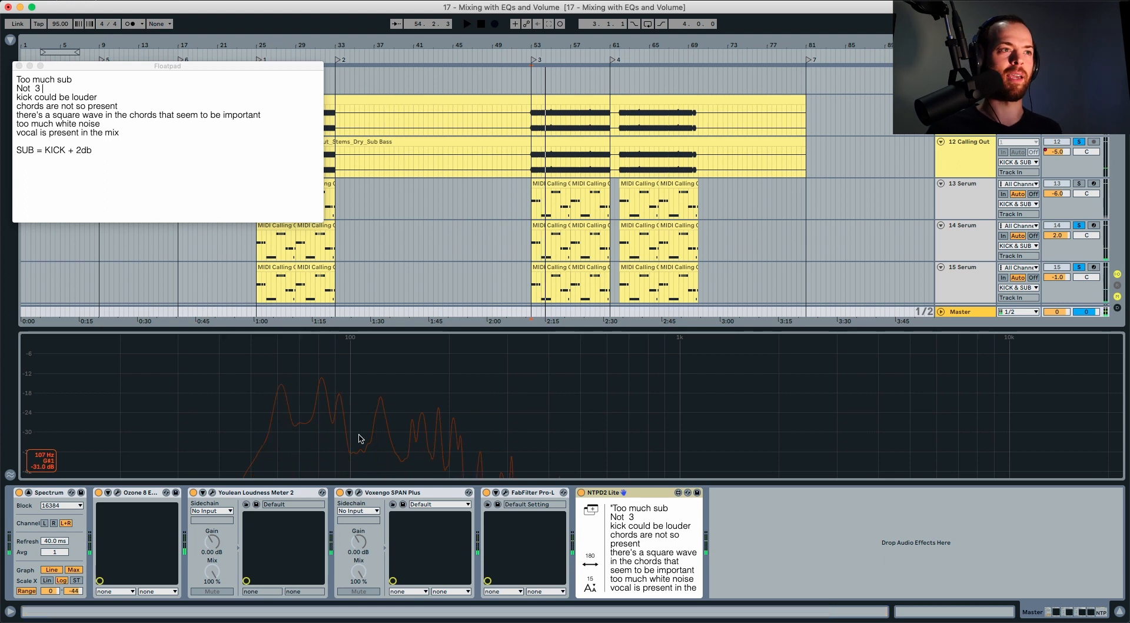
# Add the 13 Serum sub to the soloed bass layers and play them together to examine their combined spectrum
pyautogui.click(1081, 186)
pyautogui.press('space')
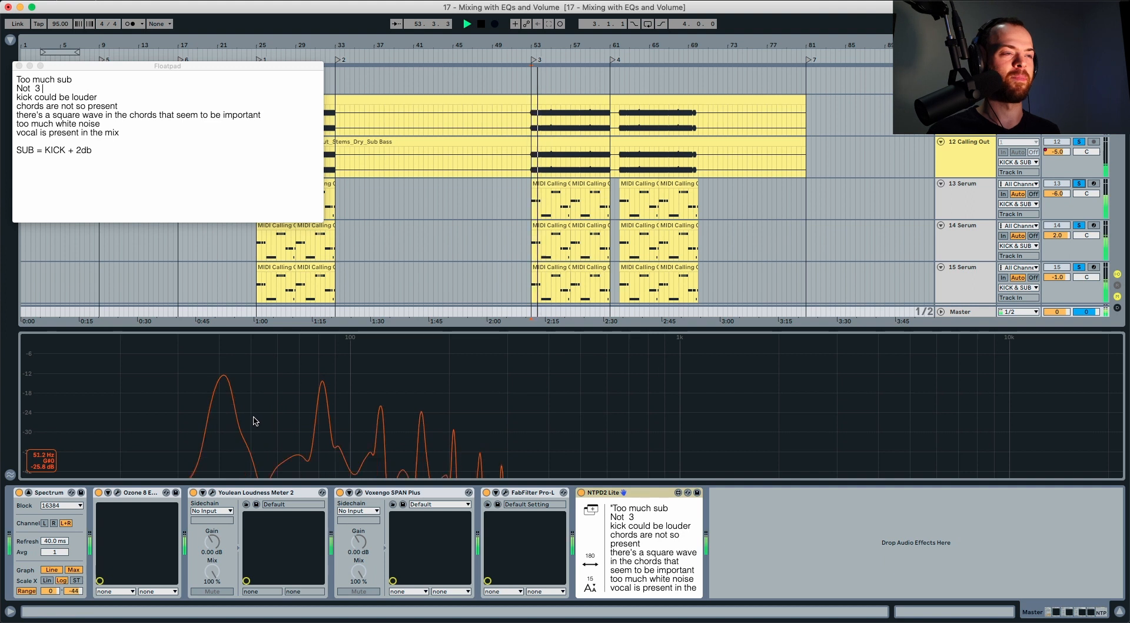
pyautogui.press('space')
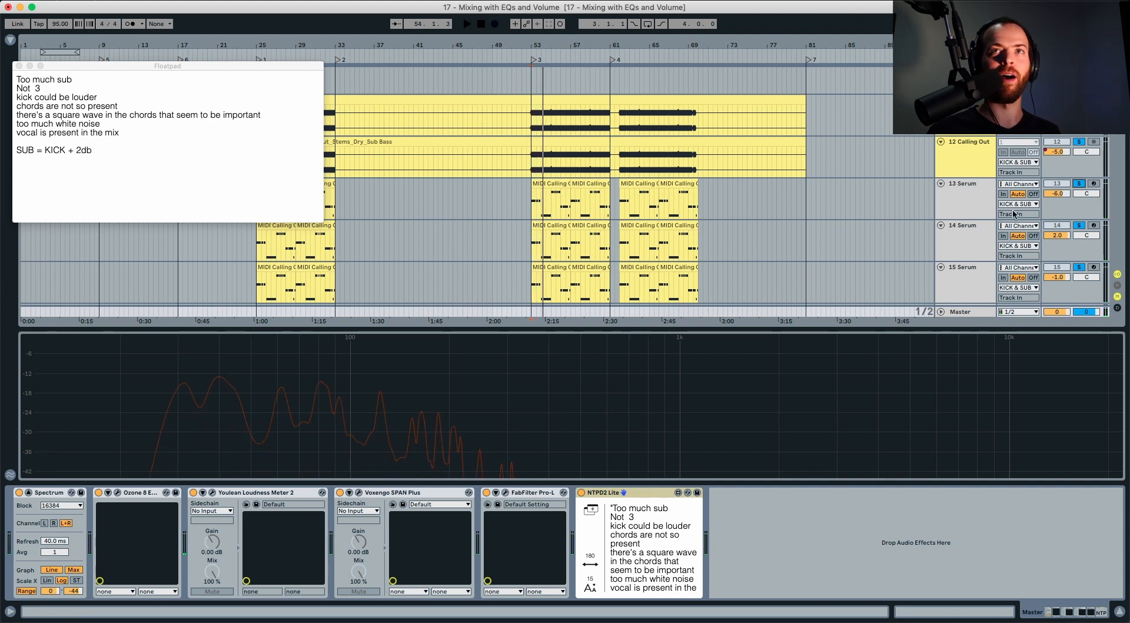
# Set the 13 Serum track's volume to -5.0 and play the soloed bass layers with the Master's Spectrum shown
pyautogui.click(971, 189)
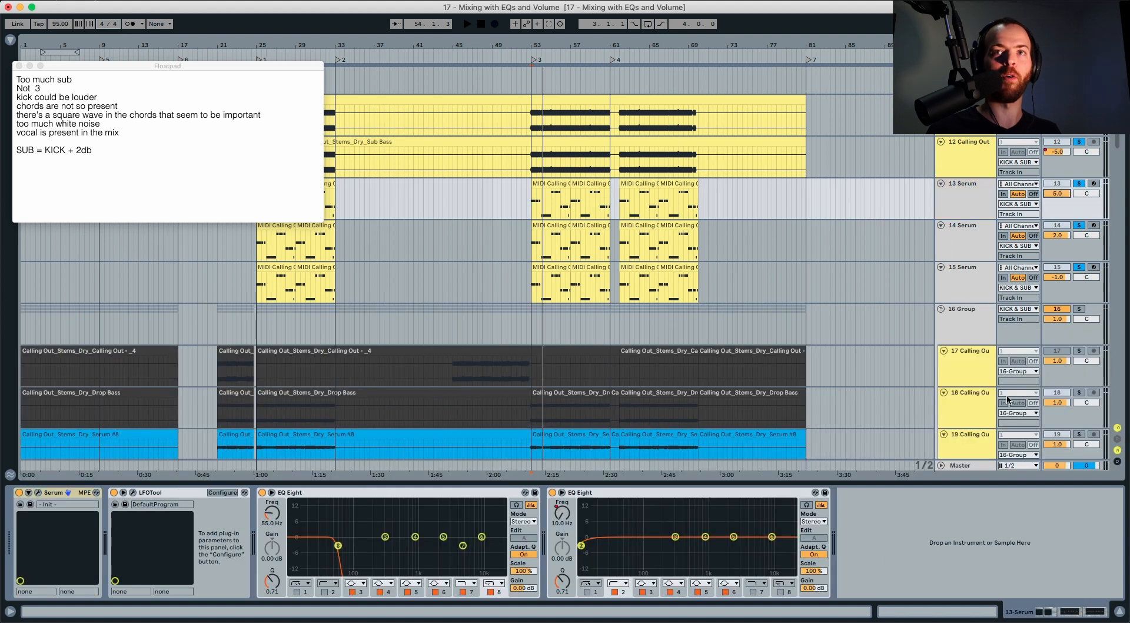
pyautogui.click(974, 465)
pyautogui.press('space')
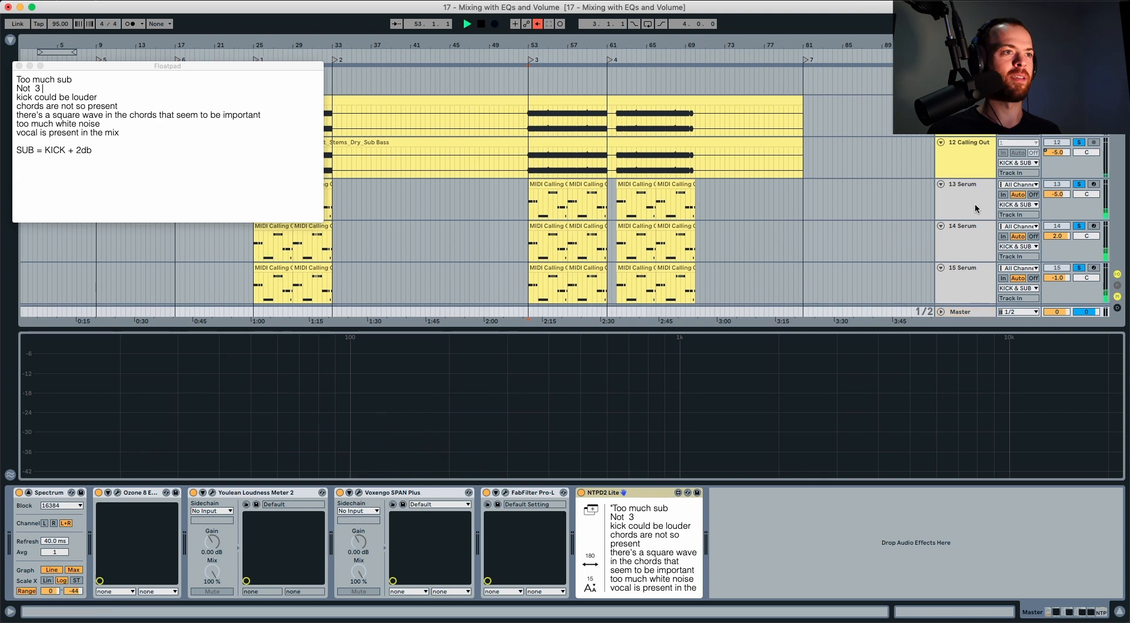
pyautogui.press('space')
pyautogui.press('space')
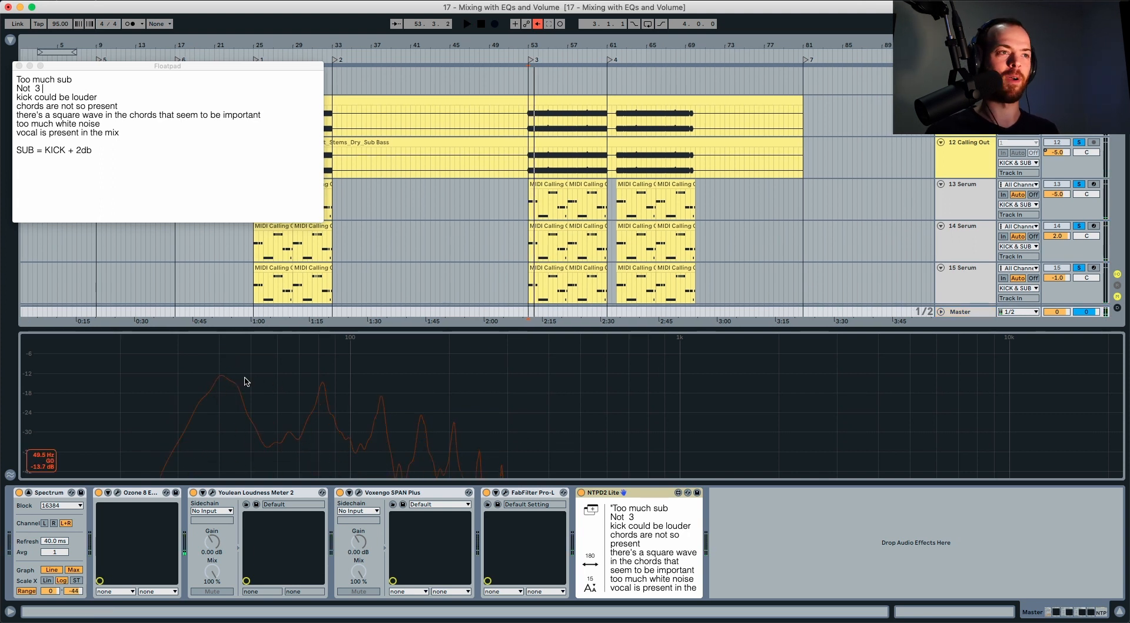
# Play the track 8 kick in solo from bar 53 to check the kick and low end, and unsolo it
pyautogui.scroll(5, 999, 186)
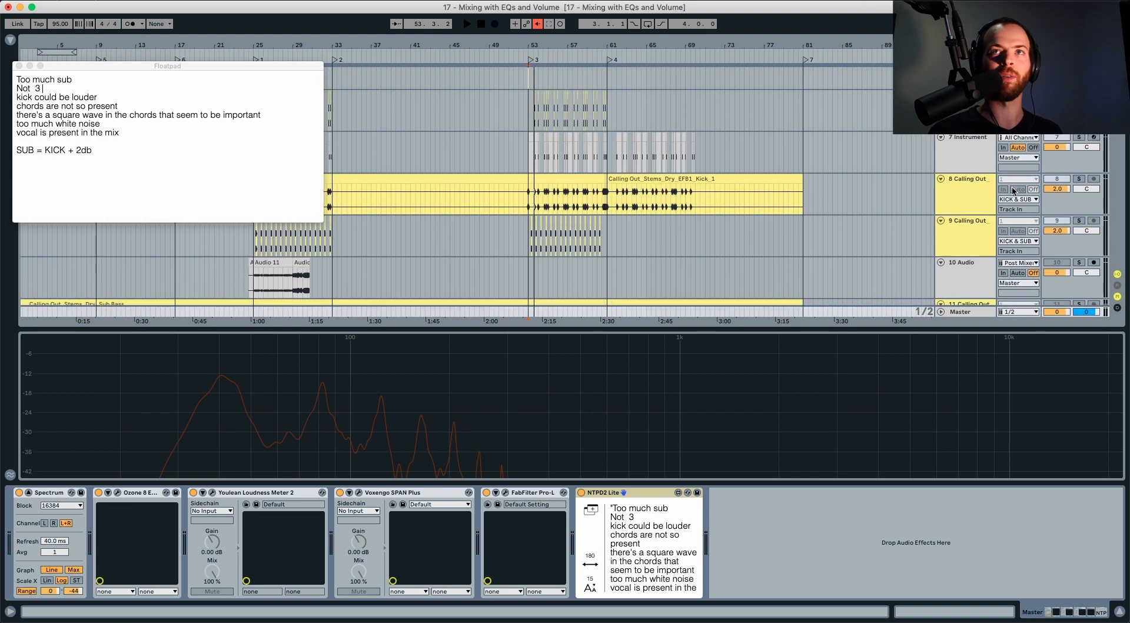
pyautogui.click(1079, 178)
pyautogui.press('space')
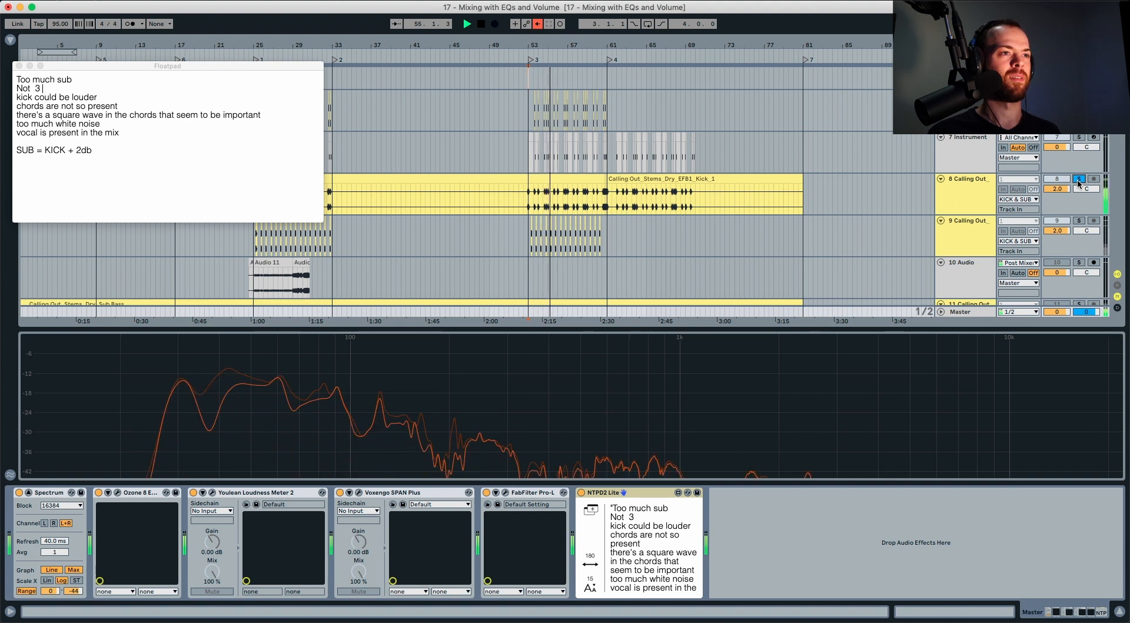
pyautogui.press('space')
pyautogui.click(1080, 180)
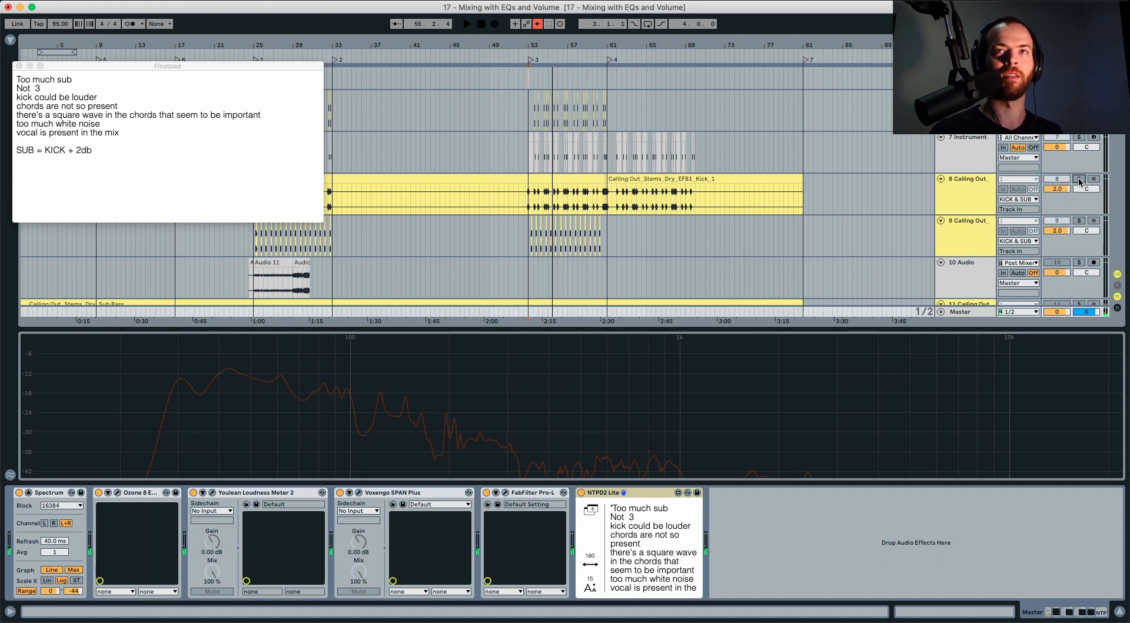
# Play the original mix from bar 53 and examine its sub and kick peaks in the Spectrum
pyautogui.press('space')
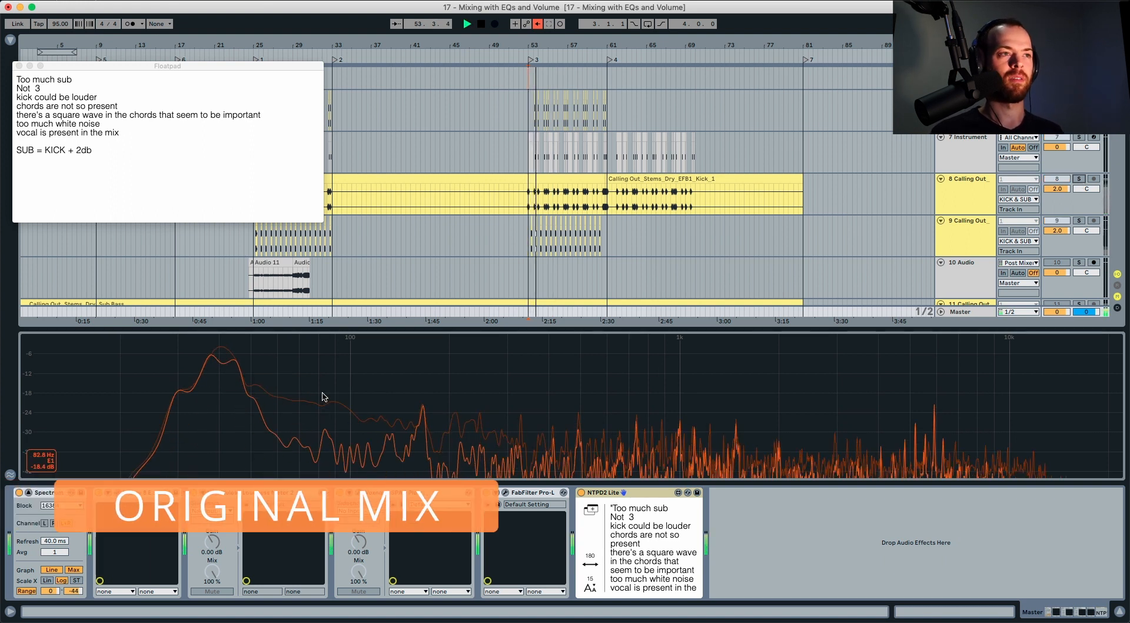
pyautogui.press('s')
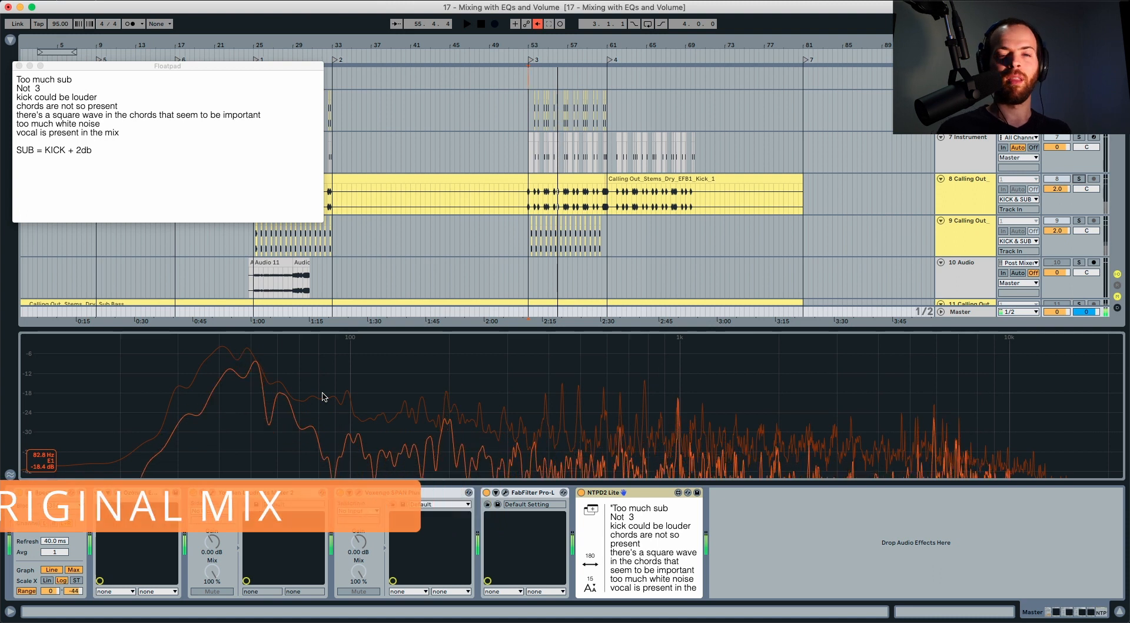
pyautogui.press('space')
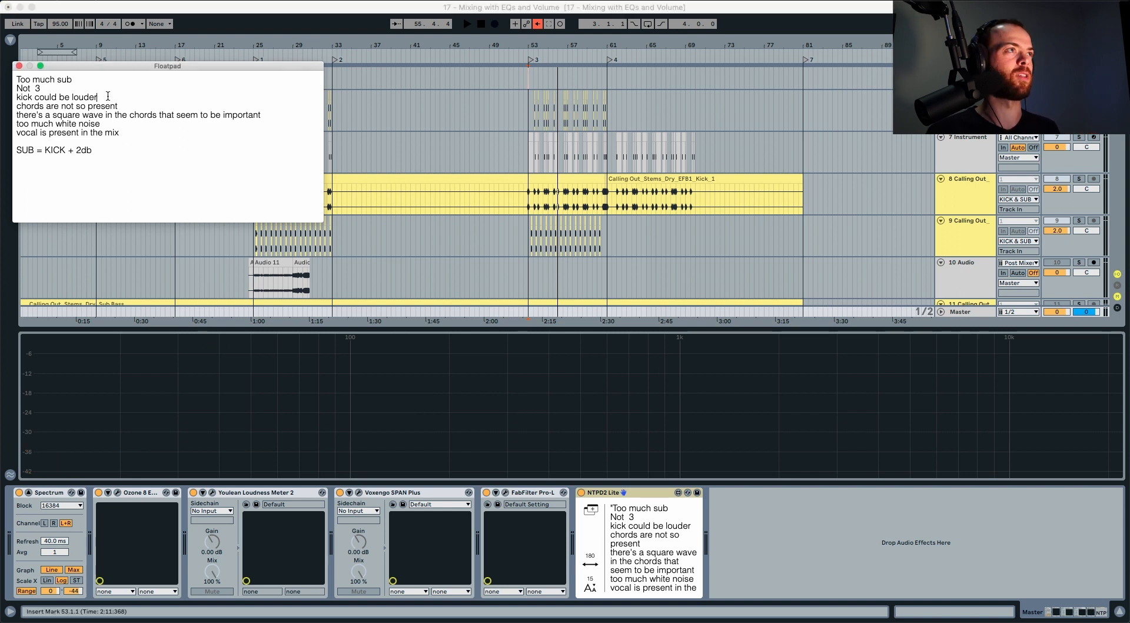
# Delete the first three mix notes, from "Too much sub" through "kick could be louder"
pyautogui.moveTo(106, 97); pyautogui.dragTo(16, 76)
pyautogui.press('BackSpace')
# Locate the OLD CHORDS and NEW CHORDS groups in the arrangement, and deactivate the NEW CHORDS group
pyautogui.scroll(-5, 946, 231)
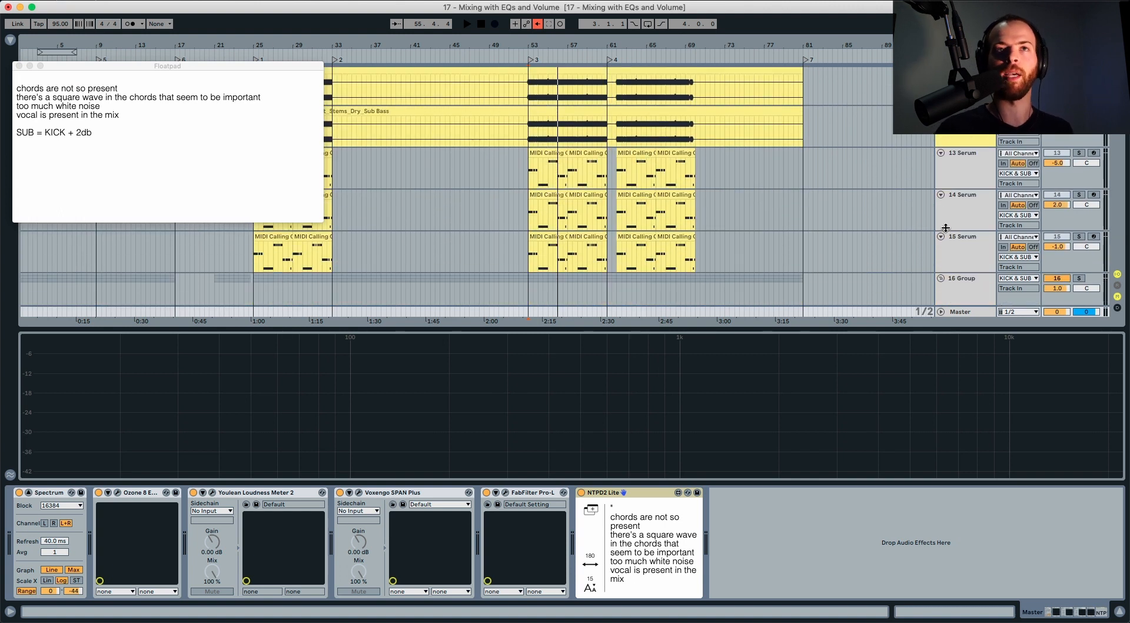
pyautogui.scroll(-9, 946, 228)
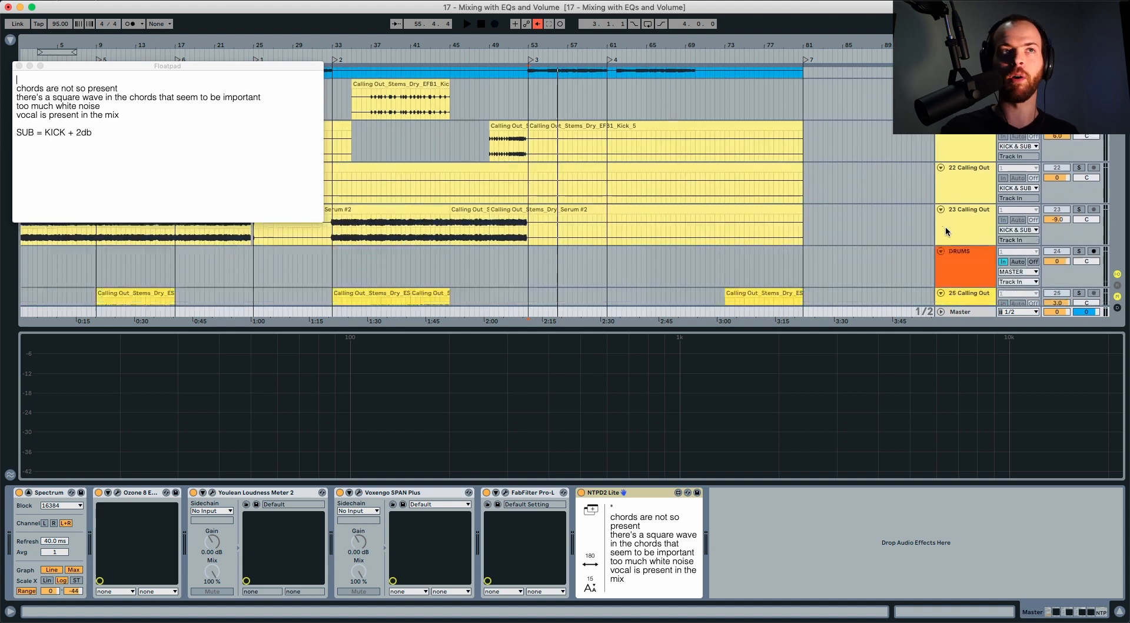
pyautogui.scroll(-8, 946, 229)
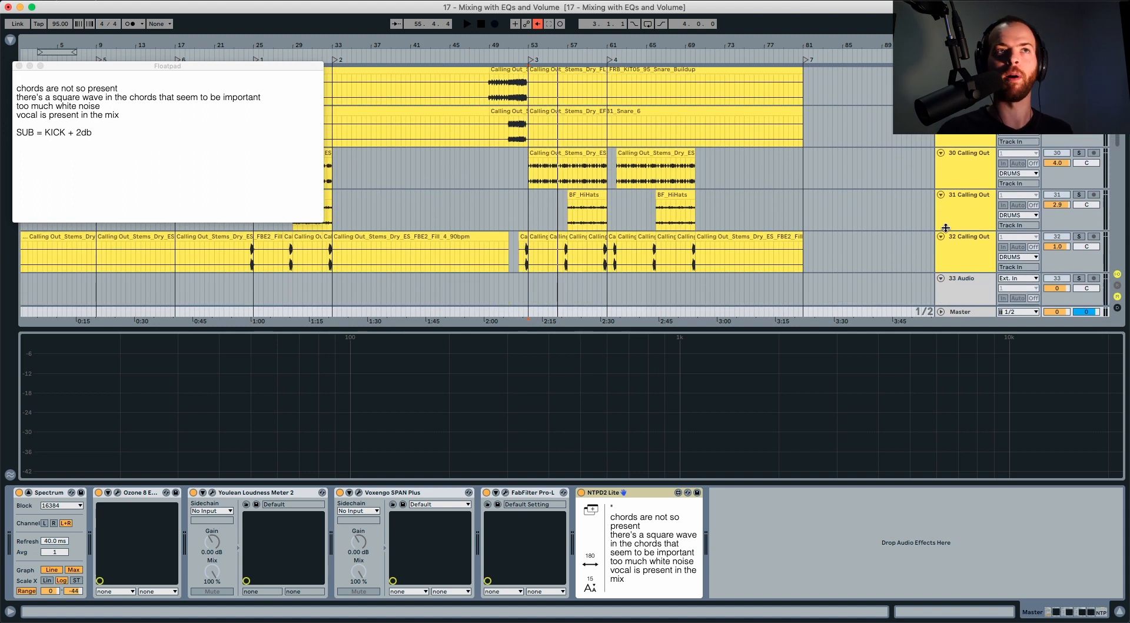
pyautogui.scroll(-15, 946, 229)
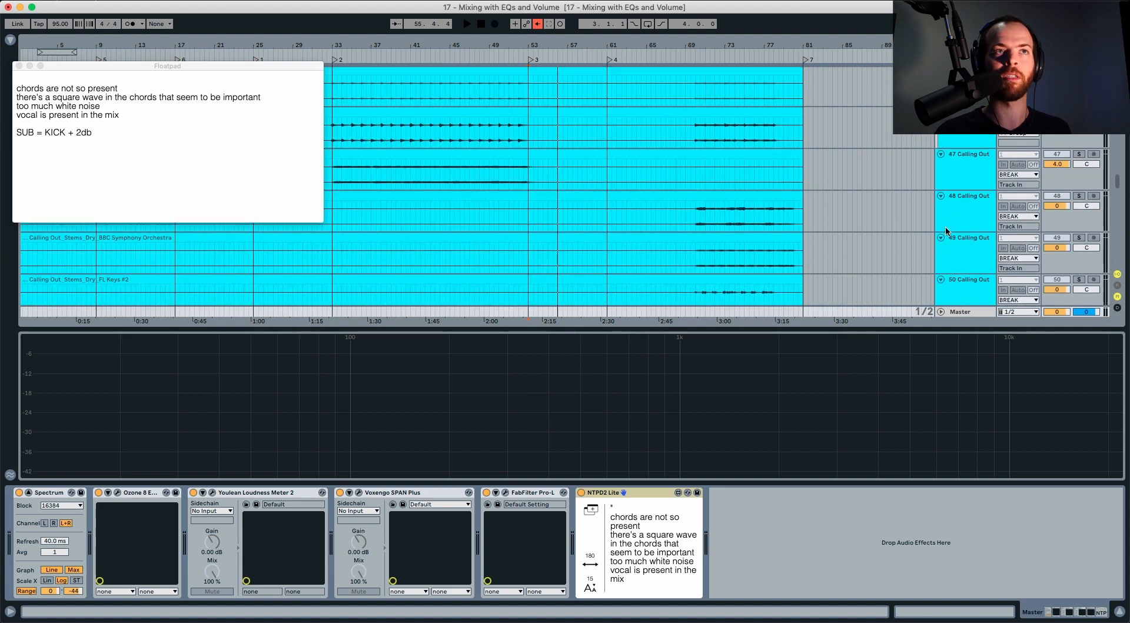
pyautogui.scroll(-12, 946, 229)
pyautogui.click(969, 121)
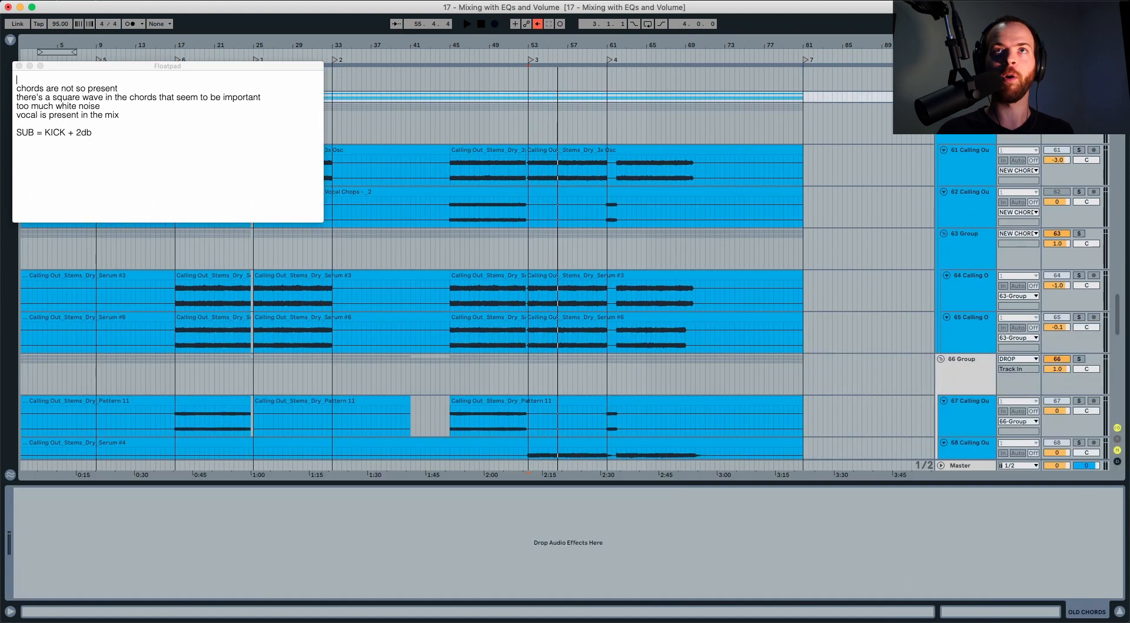
pyautogui.scroll(6, 968, 120)
pyautogui.click(968, 109)
pyautogui.scroll(-1, 965, 324)
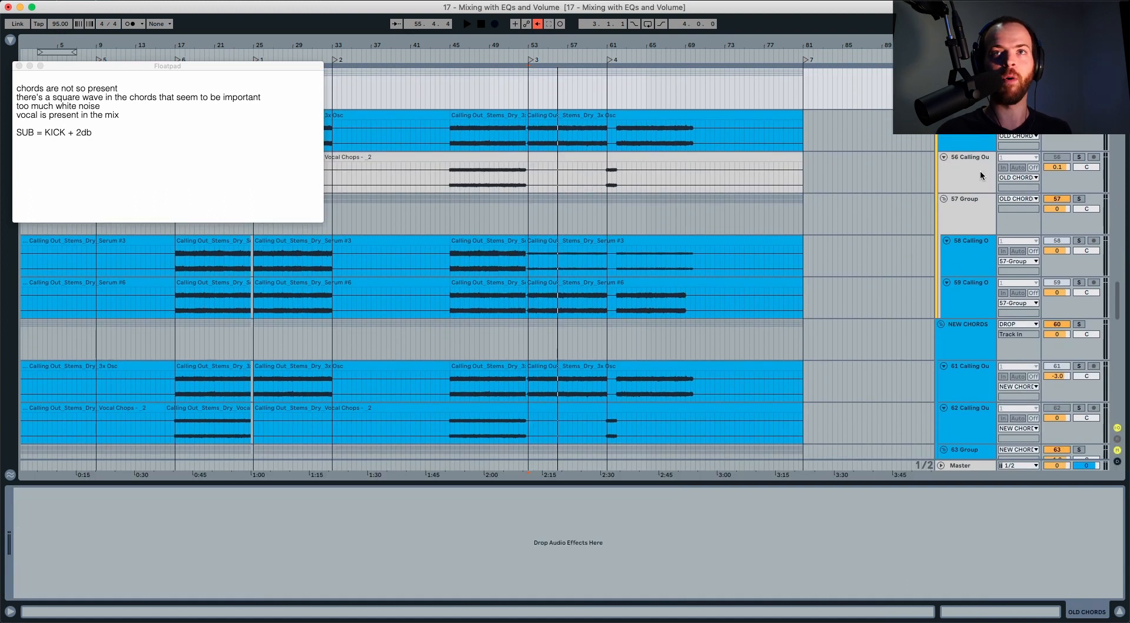
pyautogui.click(963, 337)
pyautogui.scroll(3, 1037, 236)
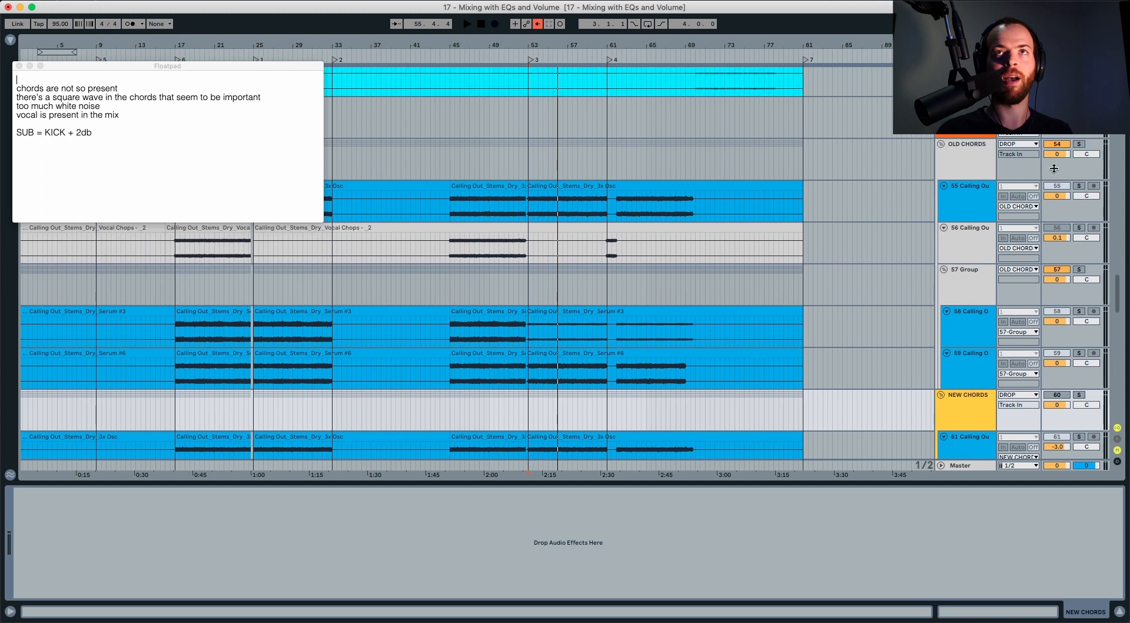
# Play the OLD CHORDS group in solo from bar 53 to hear the original chords, and stop playback
pyautogui.click(1080, 145)
pyautogui.press('space')
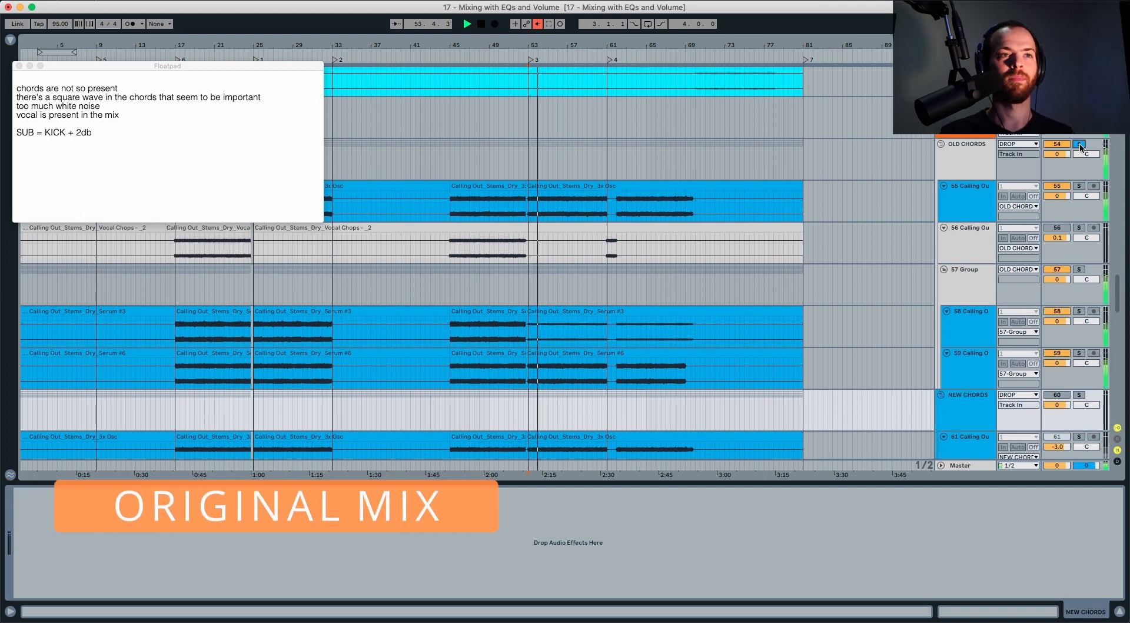
pyautogui.scroll(-1, 1005, 214)
pyautogui.scroll(-5, 1005, 214)
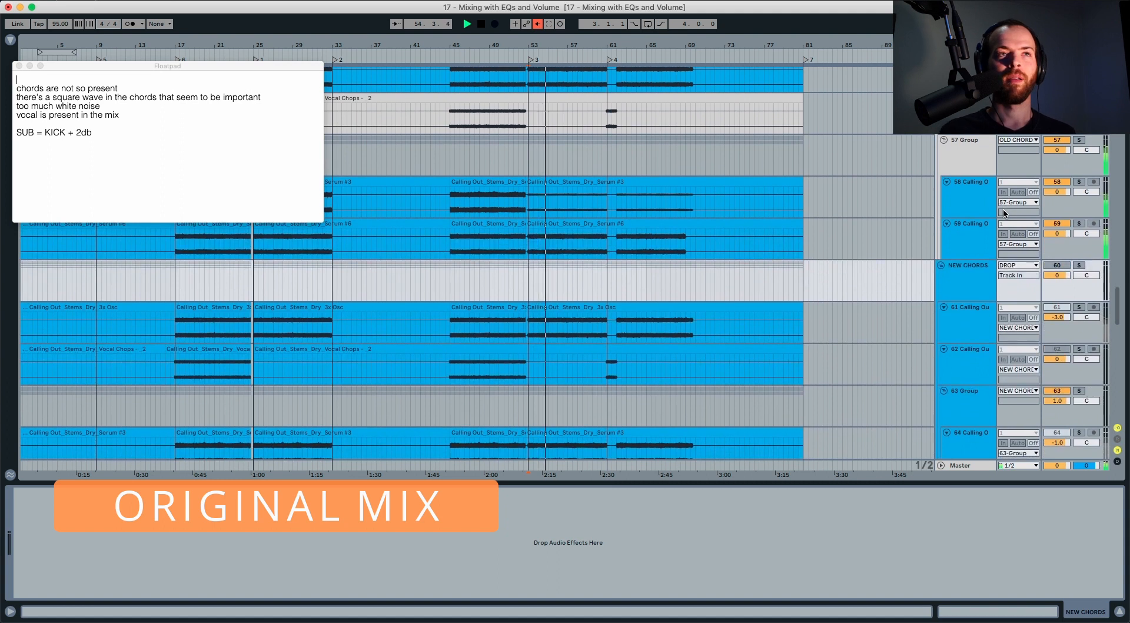
pyautogui.press('space')
# Highlight the notes about too much white noise and the square wave in the chords
pyautogui.click(70, 106)
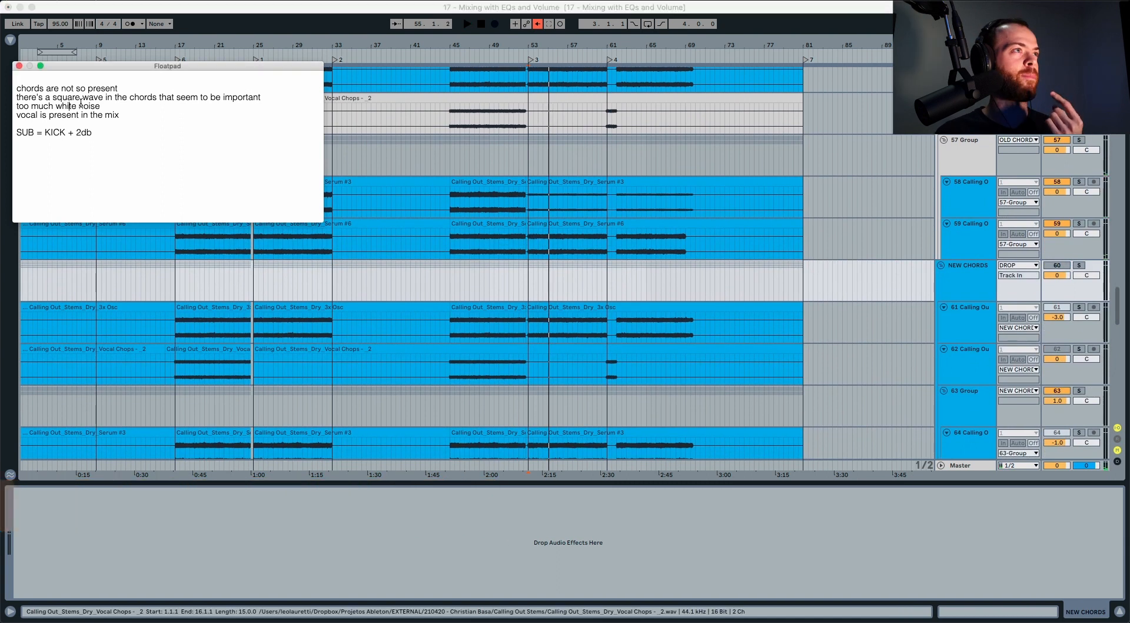
pyautogui.moveTo(102, 106); pyautogui.dragTo(23, 106)
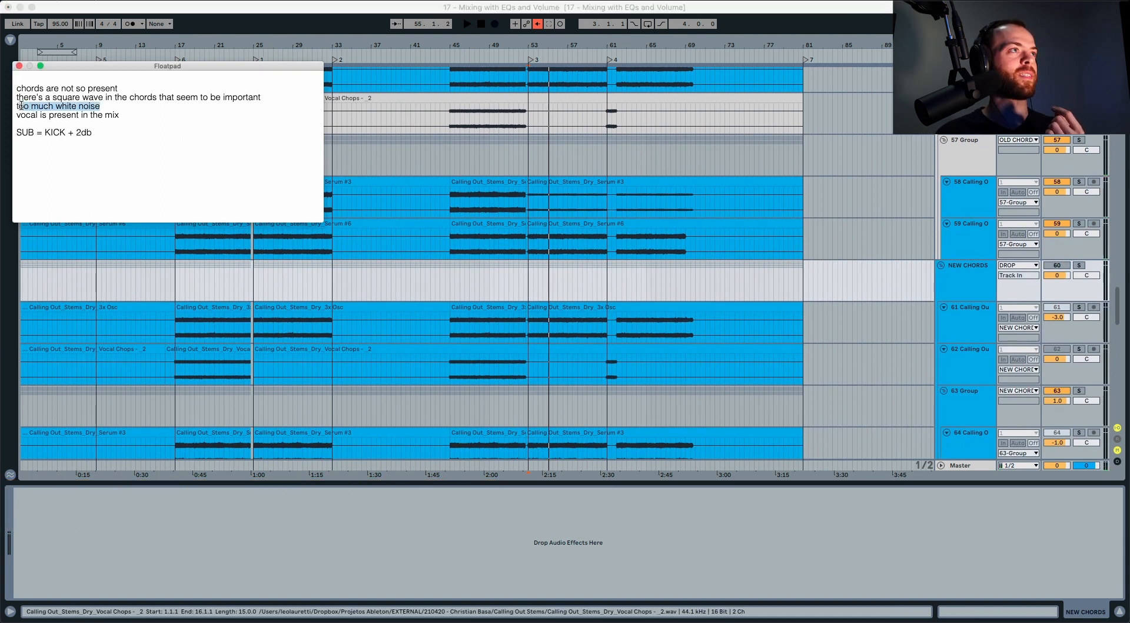
pyautogui.moveTo(117, 88); pyautogui.dragTo(192, 97)
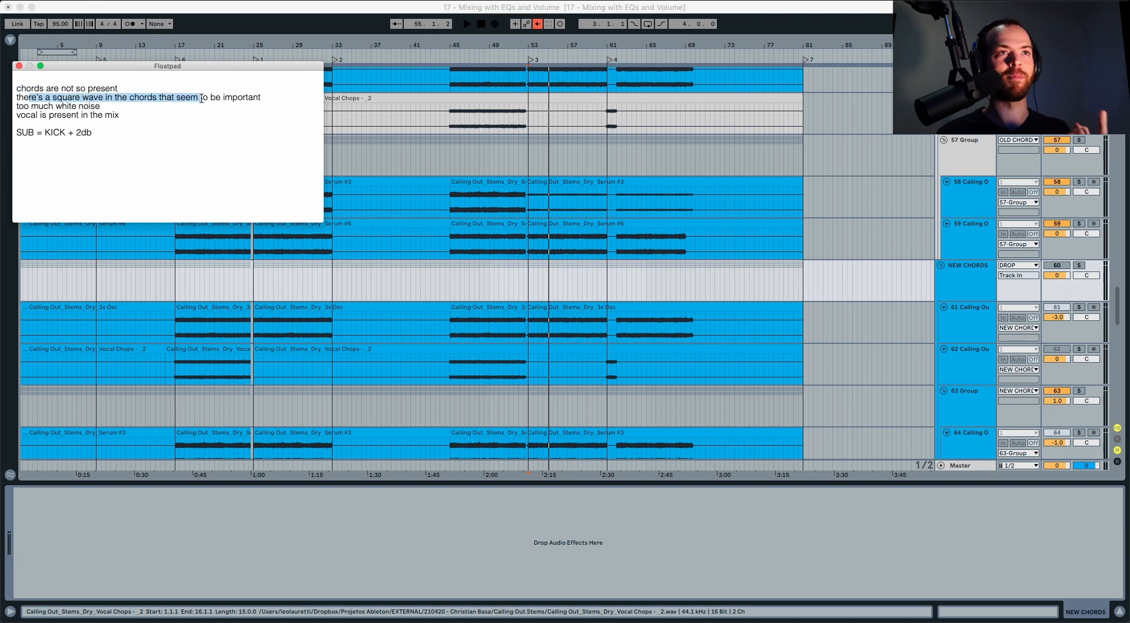
# Play track 59 of the old chords in solo from bar 53 to check its sound, and stop playback
pyautogui.click(1080, 226)
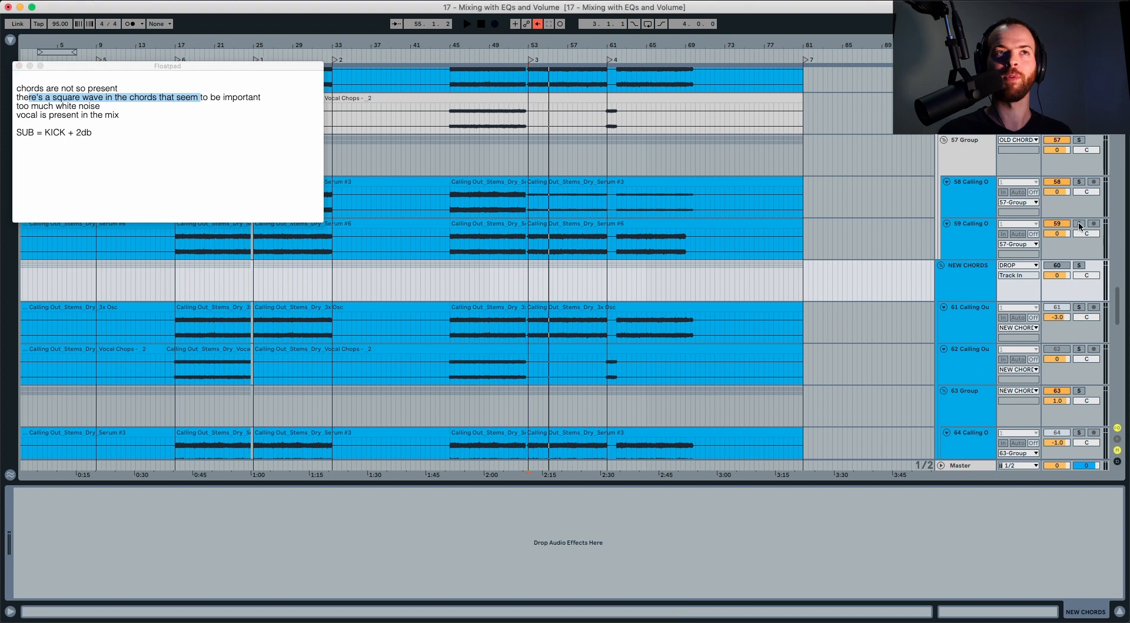
pyautogui.click(1080, 226)
pyautogui.press('space')
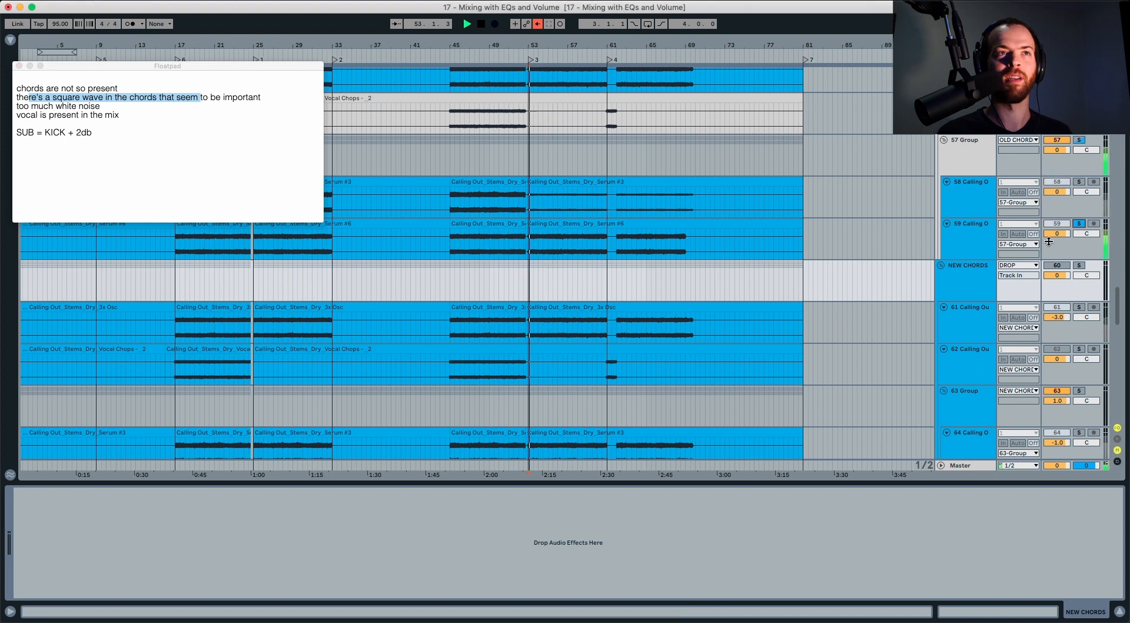
pyautogui.click(982, 232)
pyautogui.press('space')
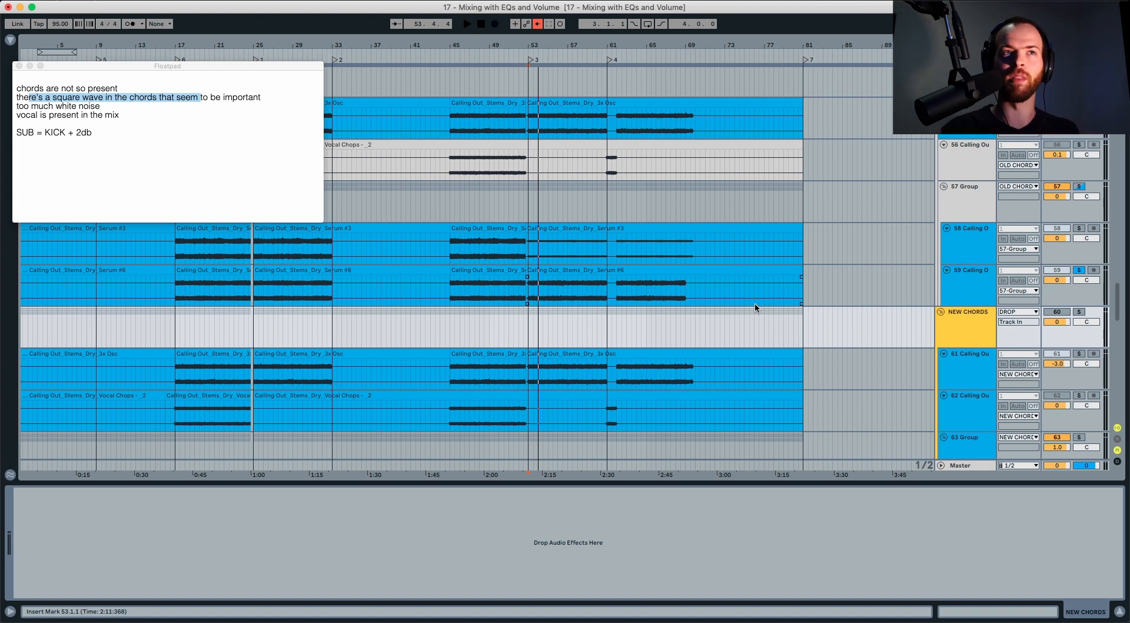
# Solo track 58 of the old chords instead and play it from bar 53 to check its sound
pyautogui.click(1079, 229)
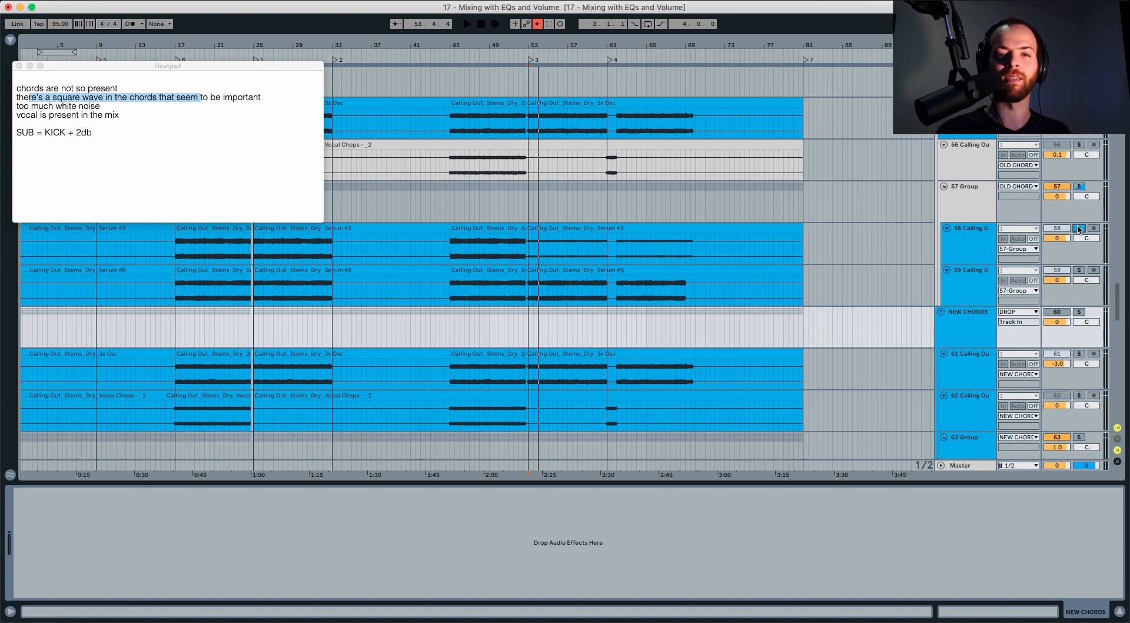
pyautogui.press('space')
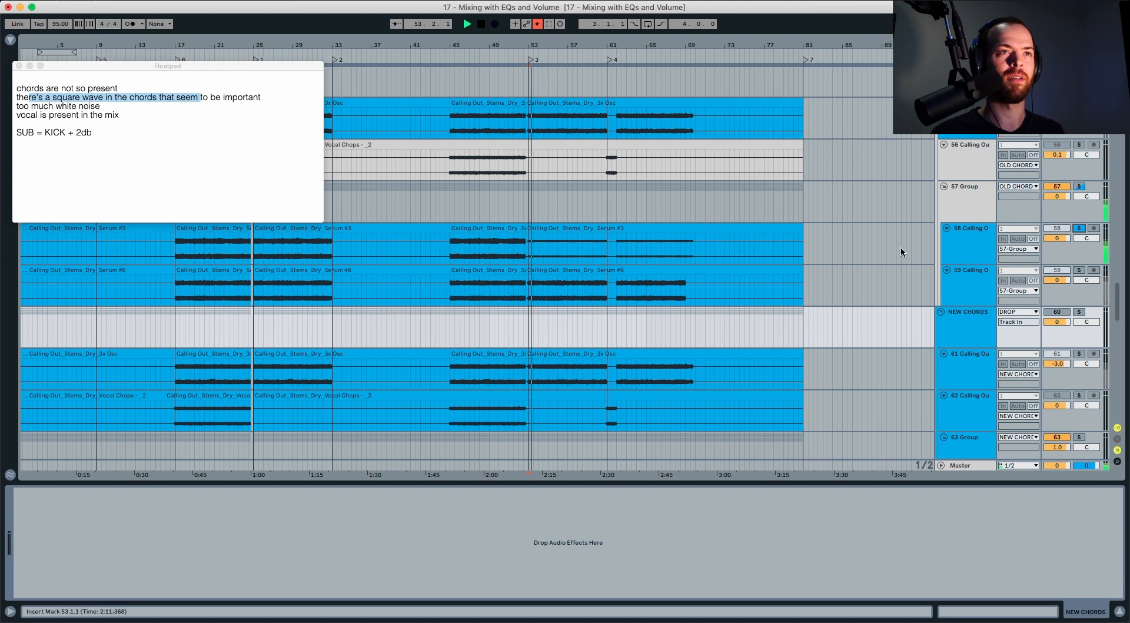
pyautogui.press('space')
pyautogui.scroll(2, 1013, 157)
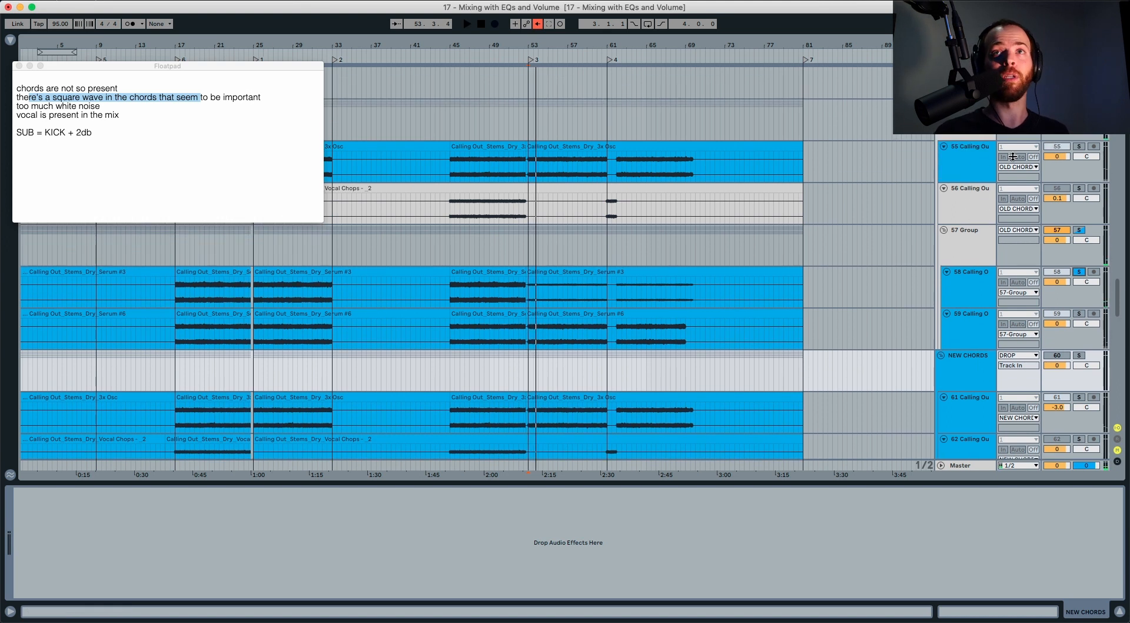
# Play track 55 of the old chords in solo and examine its second EQ Eight's mid-channel curve
pyautogui.click(1012, 157)
pyautogui.click(1079, 146)
pyautogui.press('space')
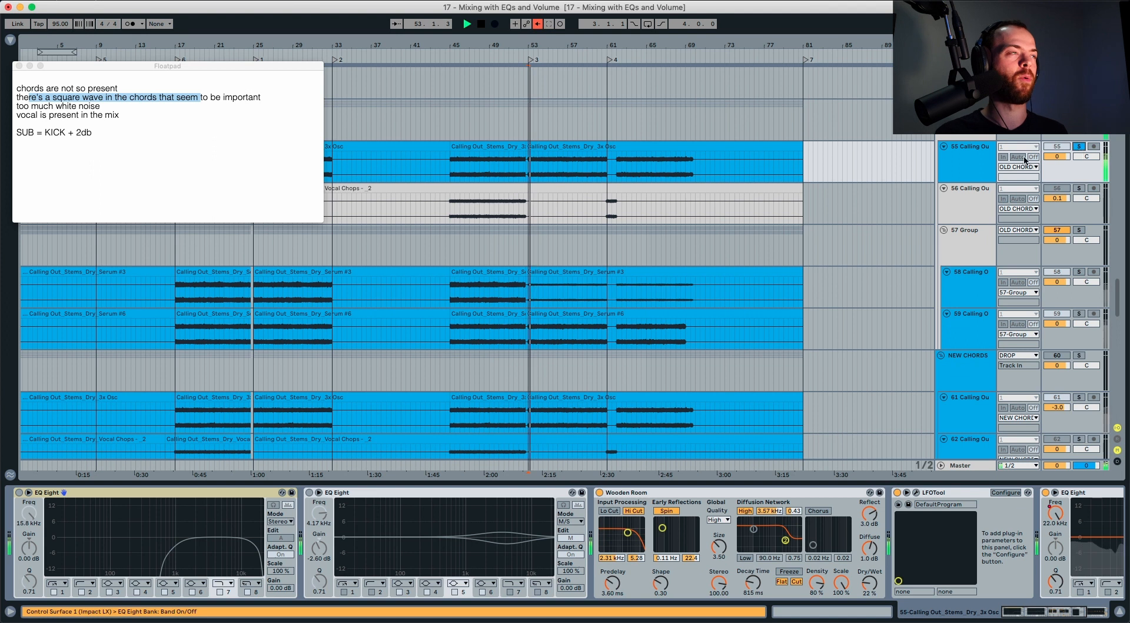
pyautogui.click(452, 590)
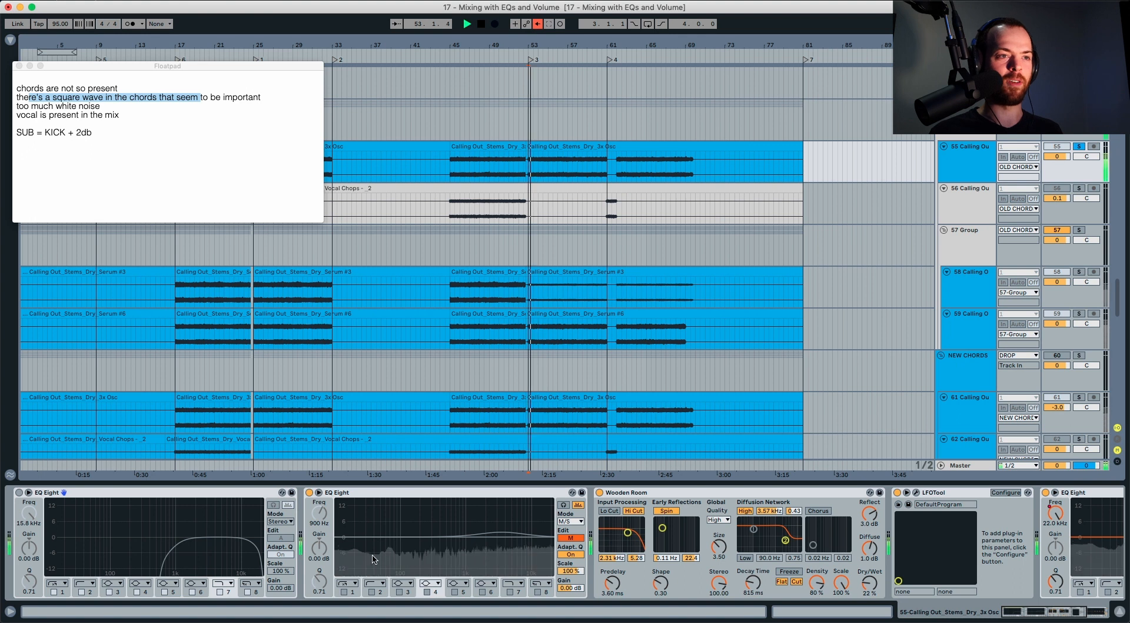
pyautogui.press('space')
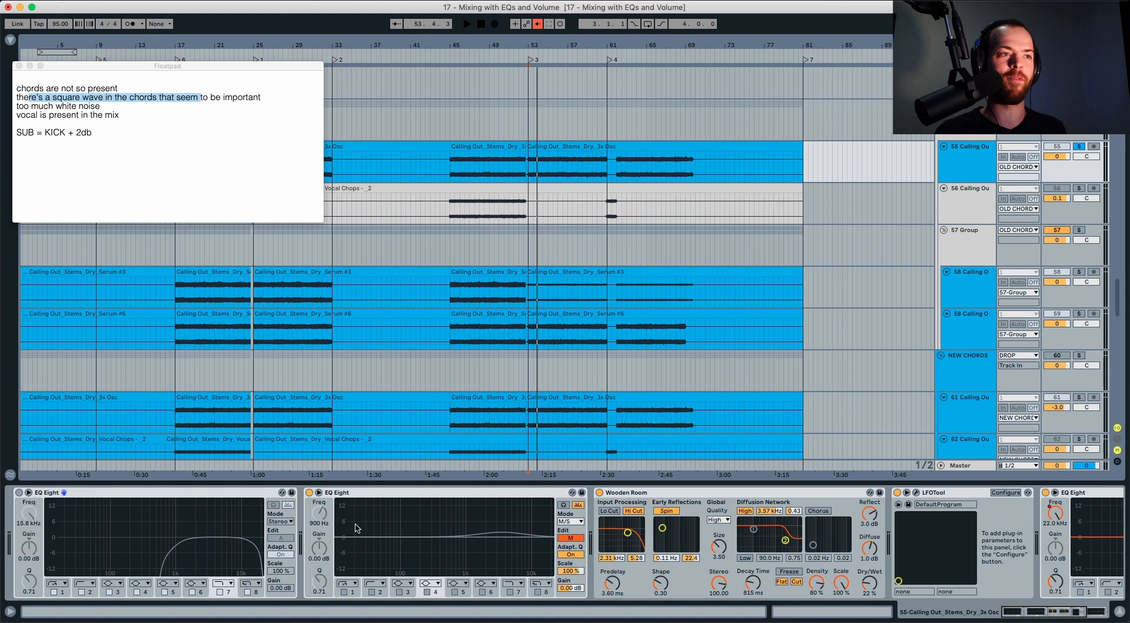
pyautogui.press('space')
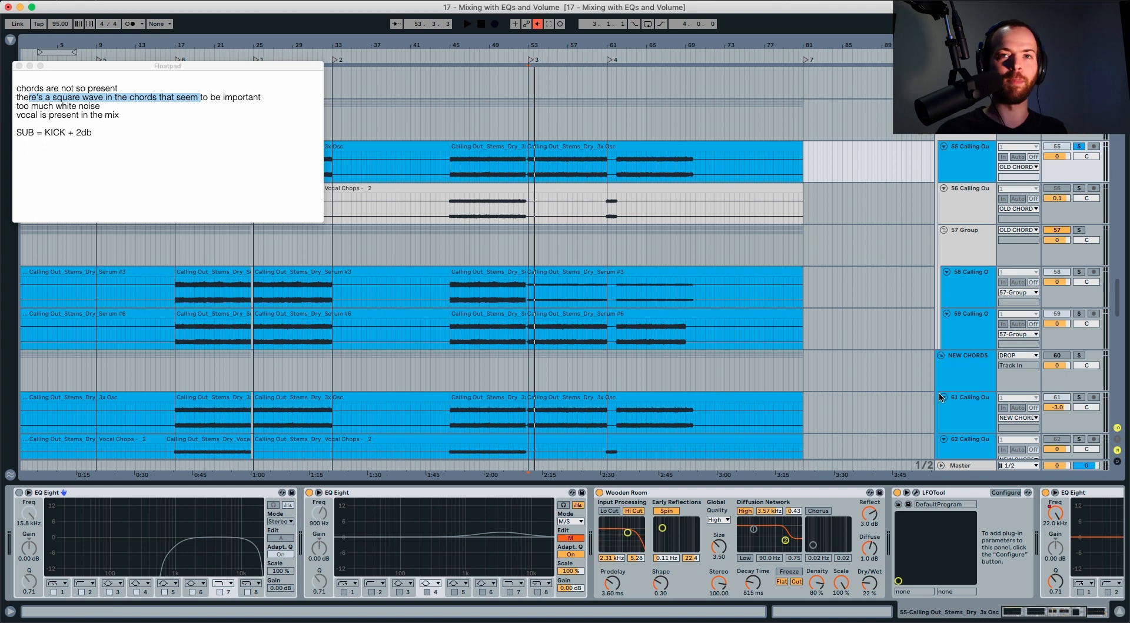
# Activate the NEW CHORDS group and play its track 61 in solo from bar 53
pyautogui.click(960, 407)
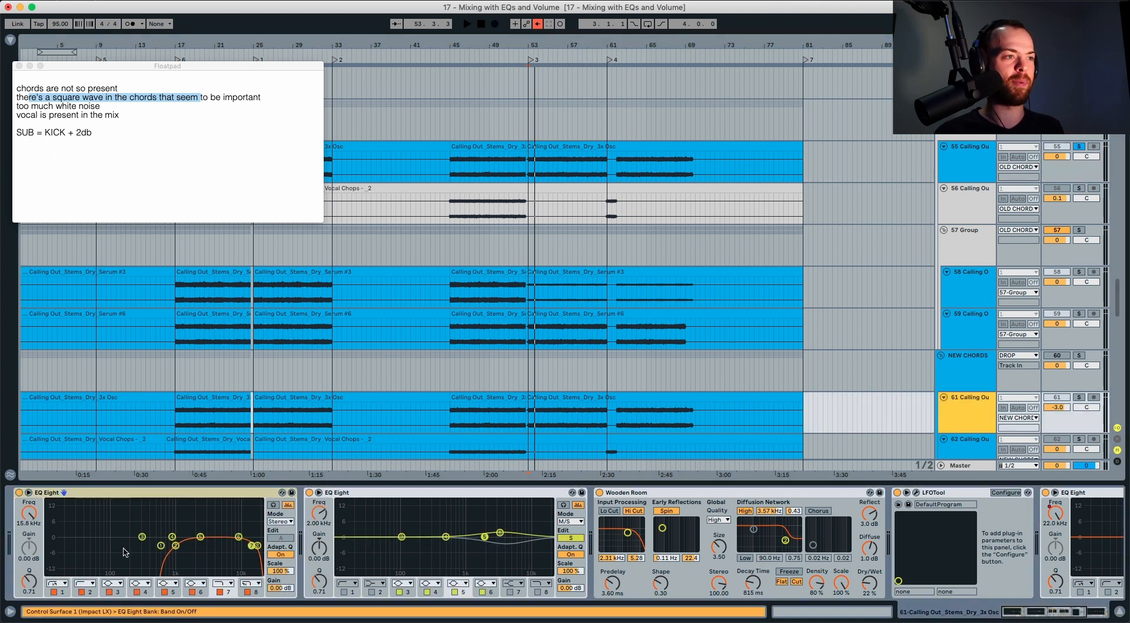
pyautogui.click(1079, 397)
pyautogui.click(977, 414)
pyautogui.press('space')
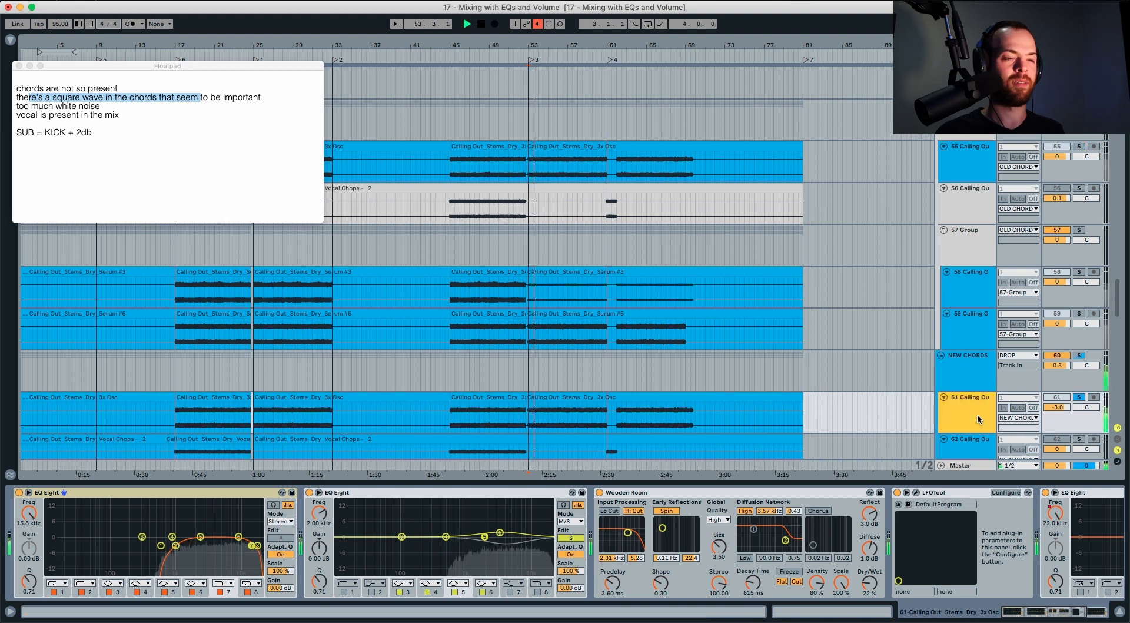
pyautogui.press('space')
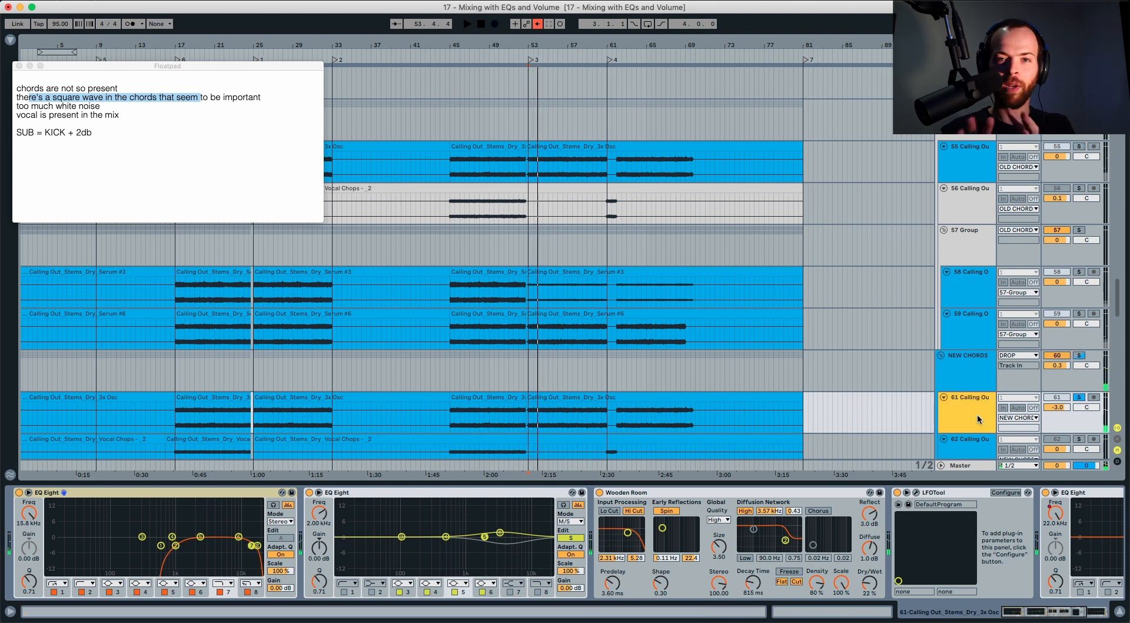
# Raise band 6 of the side channel in track 61's second EQ Eight to about 2.36 dB at 3.59 kHz
pyautogui.click(500, 534)
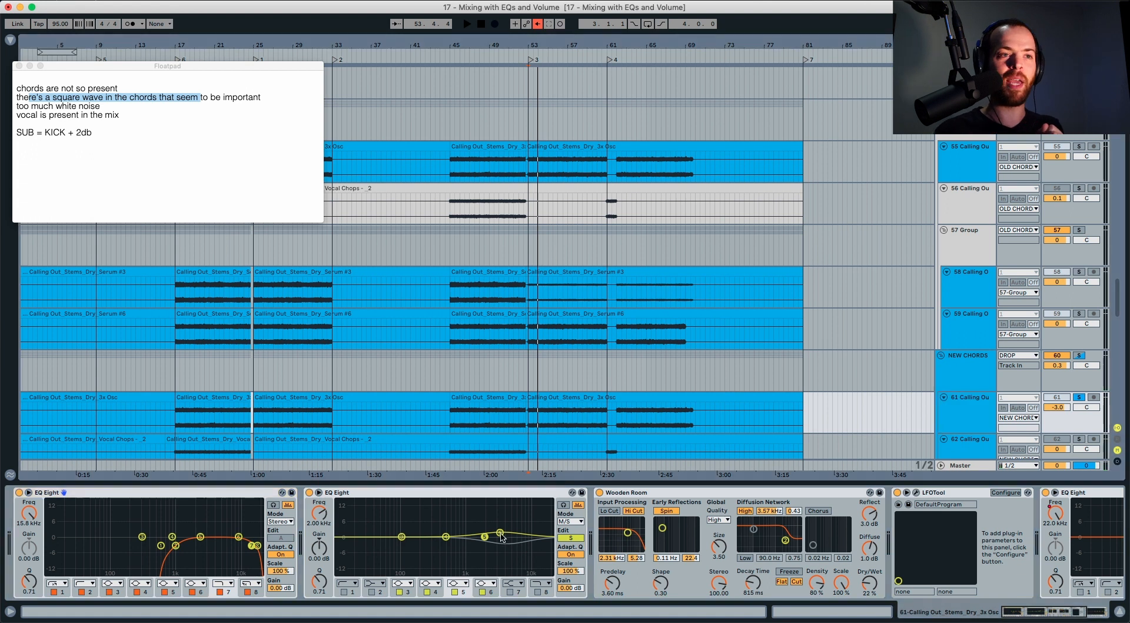
pyautogui.click(500, 534)
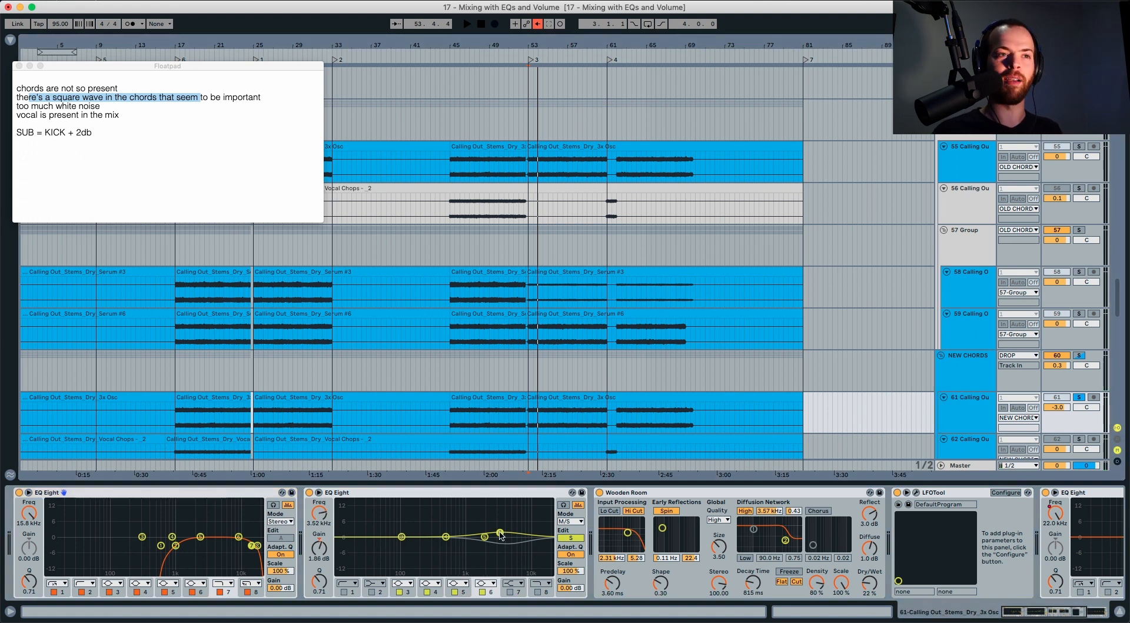
pyautogui.moveTo(500, 534); pyautogui.dragTo(501, 531)
pyautogui.click(1054, 409)
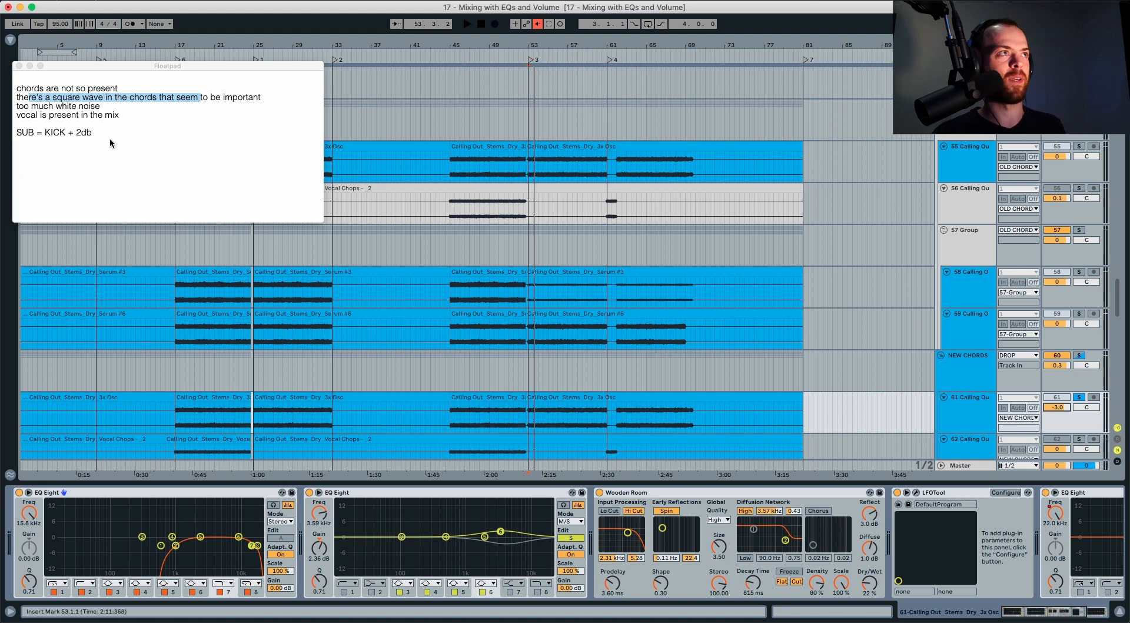
# Highlight the note about too much white noise, solo track 64 of the new chords to check it, and unsolo it
pyautogui.moveTo(100, 107); pyautogui.dragTo(24, 107)
pyautogui.scroll(-5, 958, 401)
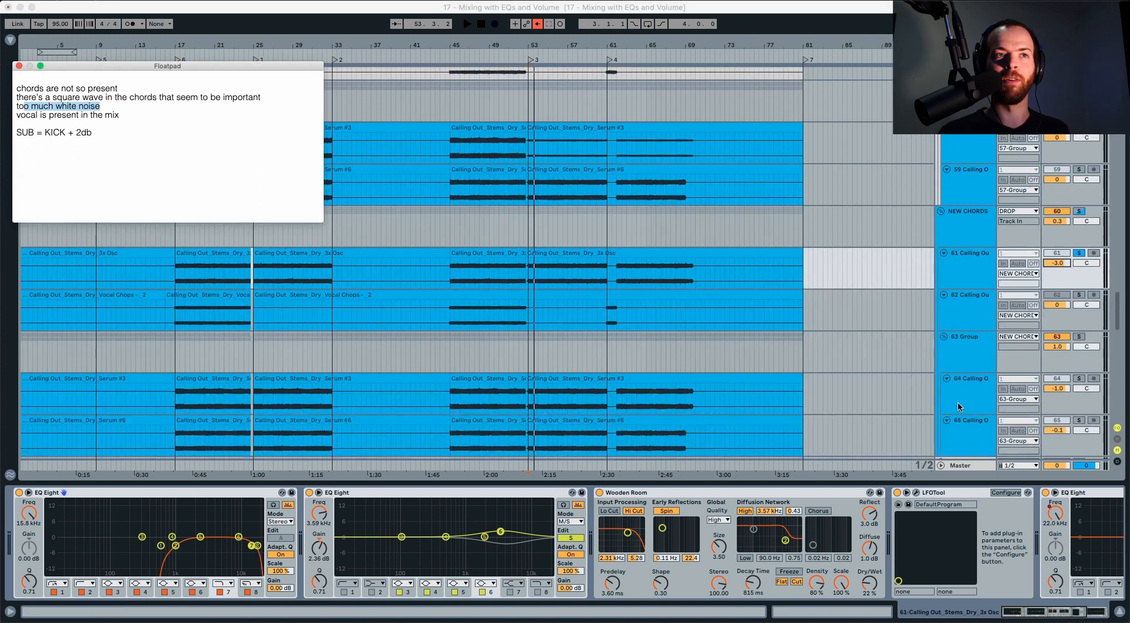
pyautogui.click(1080, 345)
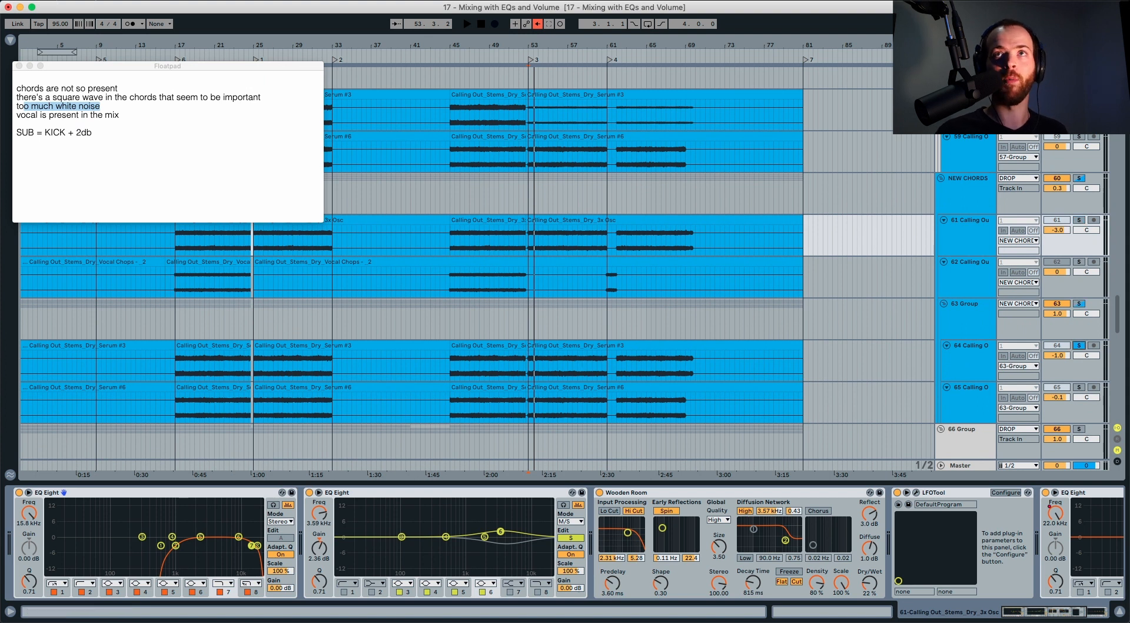
pyautogui.click(1079, 345)
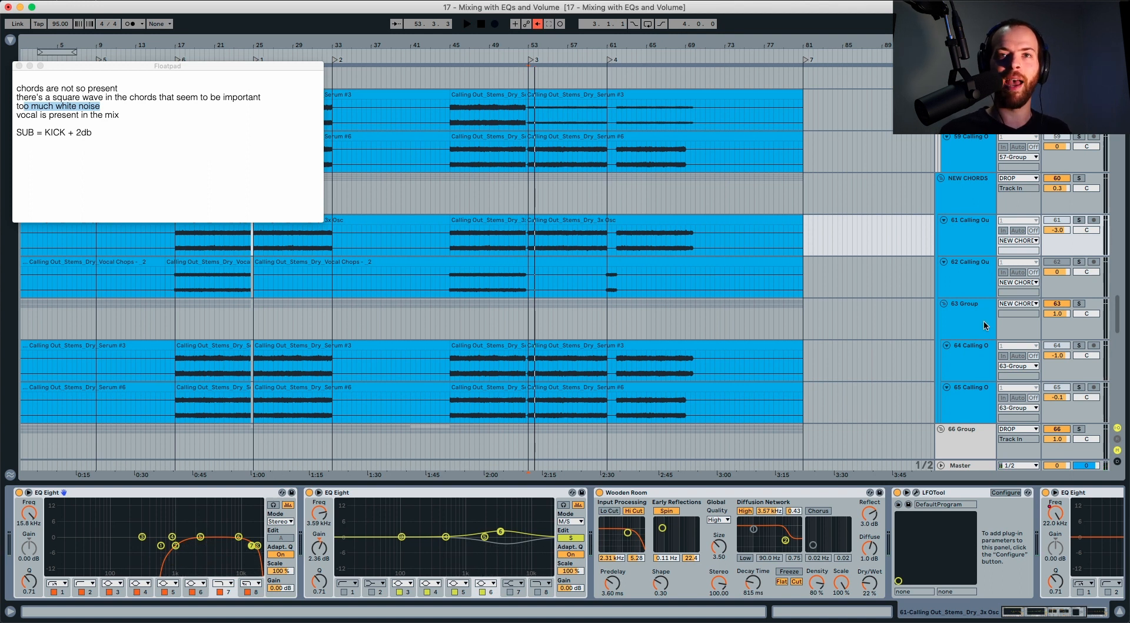
# Open the Ozone 8 Equalizer on the Master and examine its matching curve, leaving Matching switched off
pyautogui.click(963, 465)
pyautogui.click(119, 493)
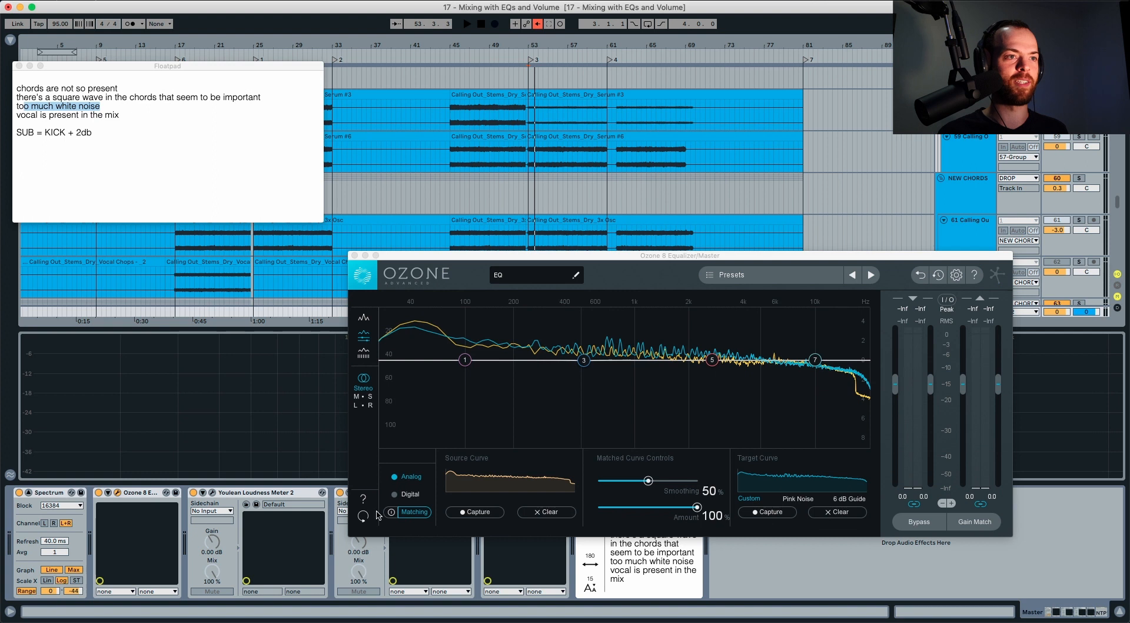
pyautogui.moveTo(758, 383); pyautogui.dragTo(664, 322)
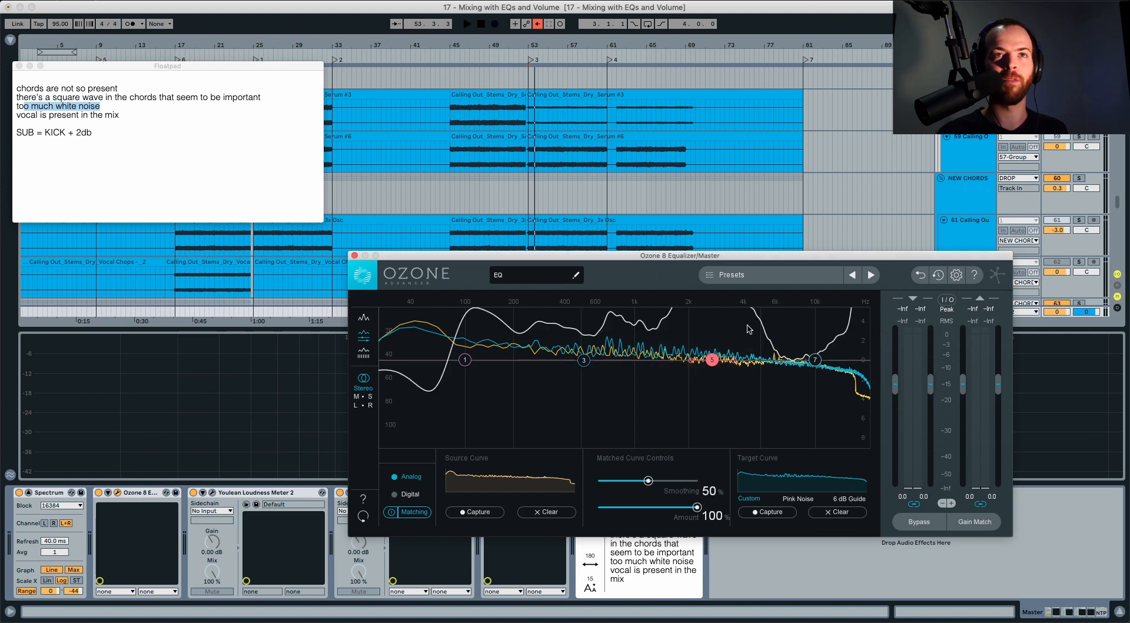
pyautogui.click(399, 510)
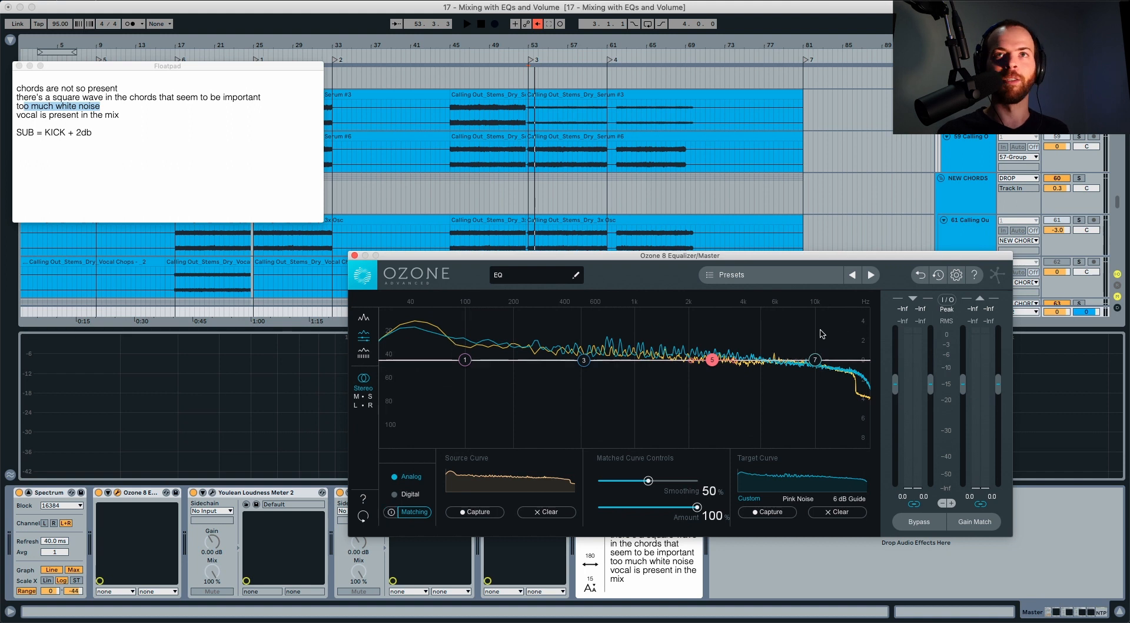
# Examine the EQ Eight settings on tracks 61 and 64 of the new chords
pyautogui.click(941, 225)
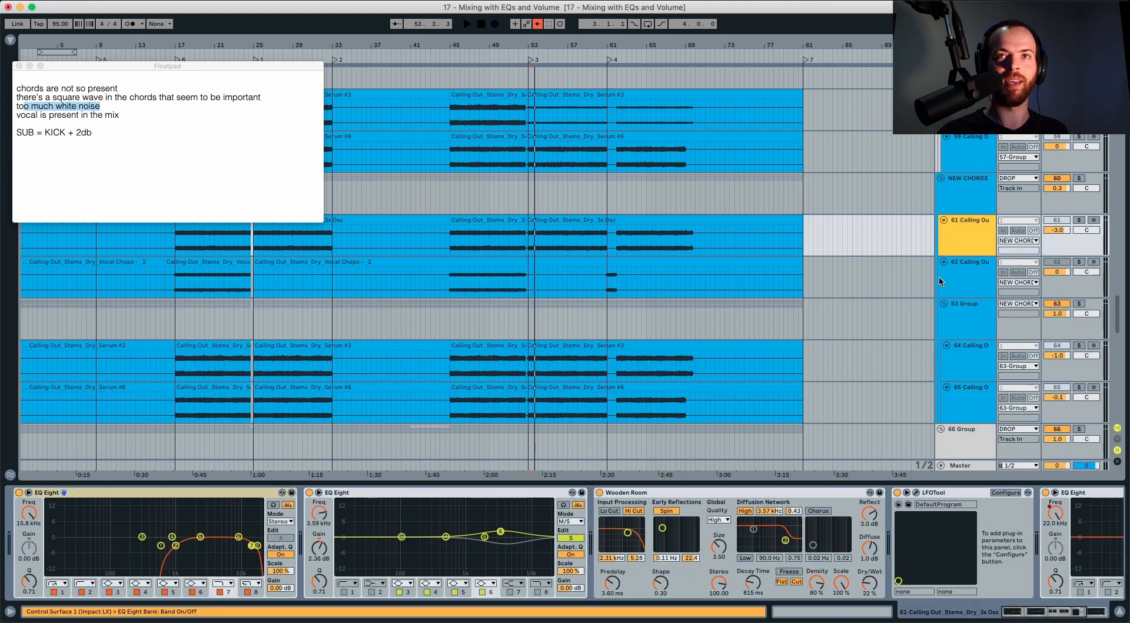
pyautogui.click(963, 357)
pyautogui.moveTo(174, 550); pyautogui.dragTo(246, 507)
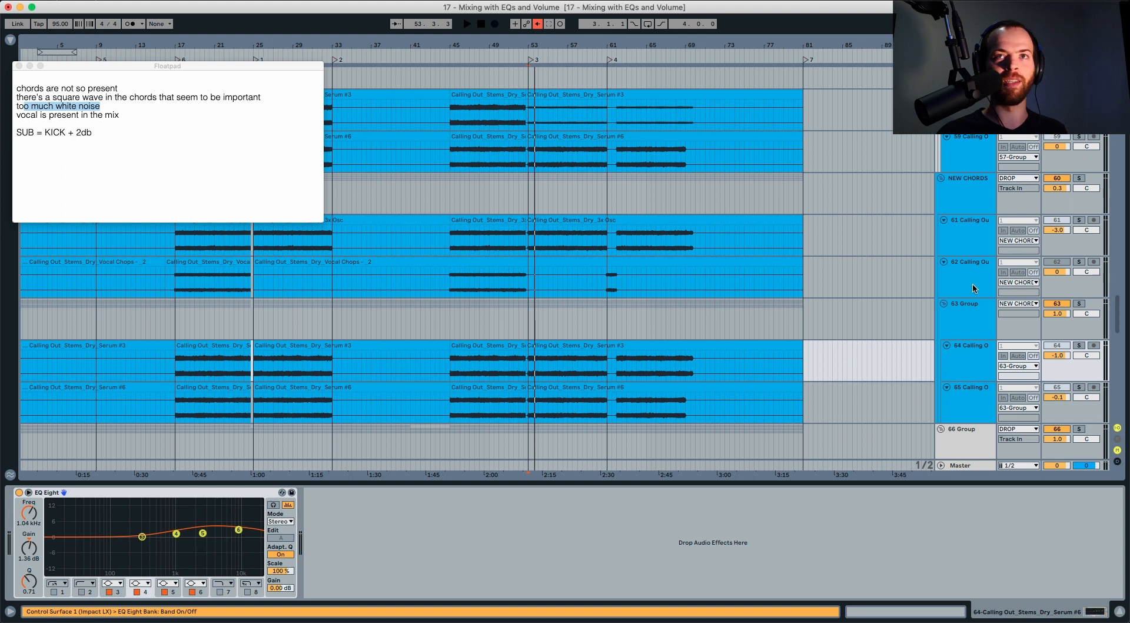
# Inspect the EQ Eight boost on the 63 Group by checking its bands 4 and 5
pyautogui.click(972, 319)
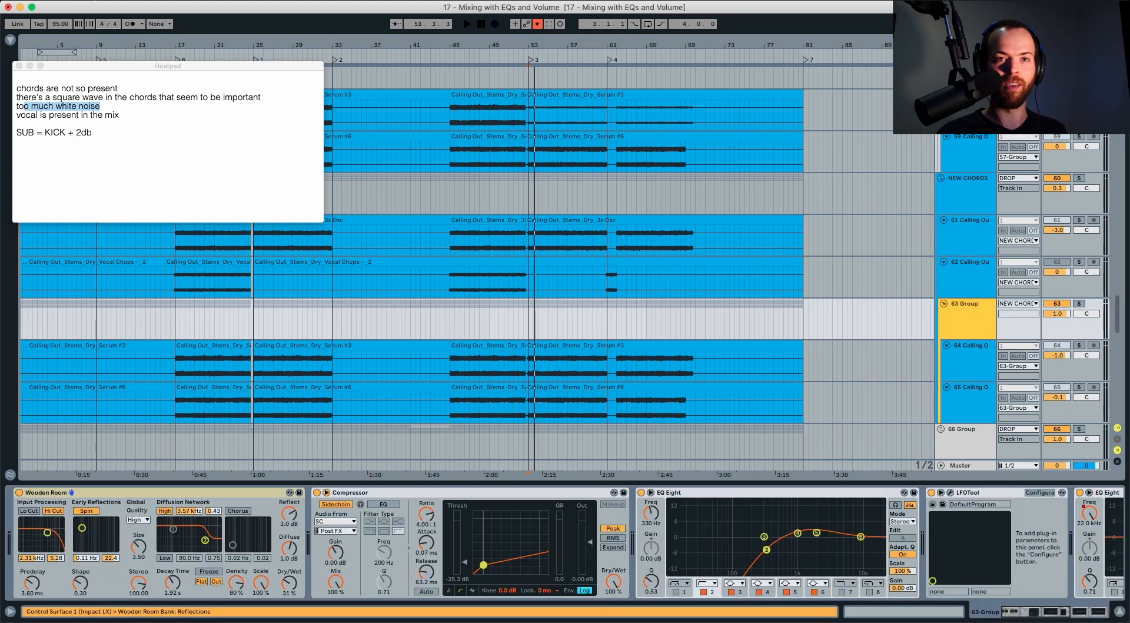
pyautogui.click(798, 533)
pyautogui.click(816, 533)
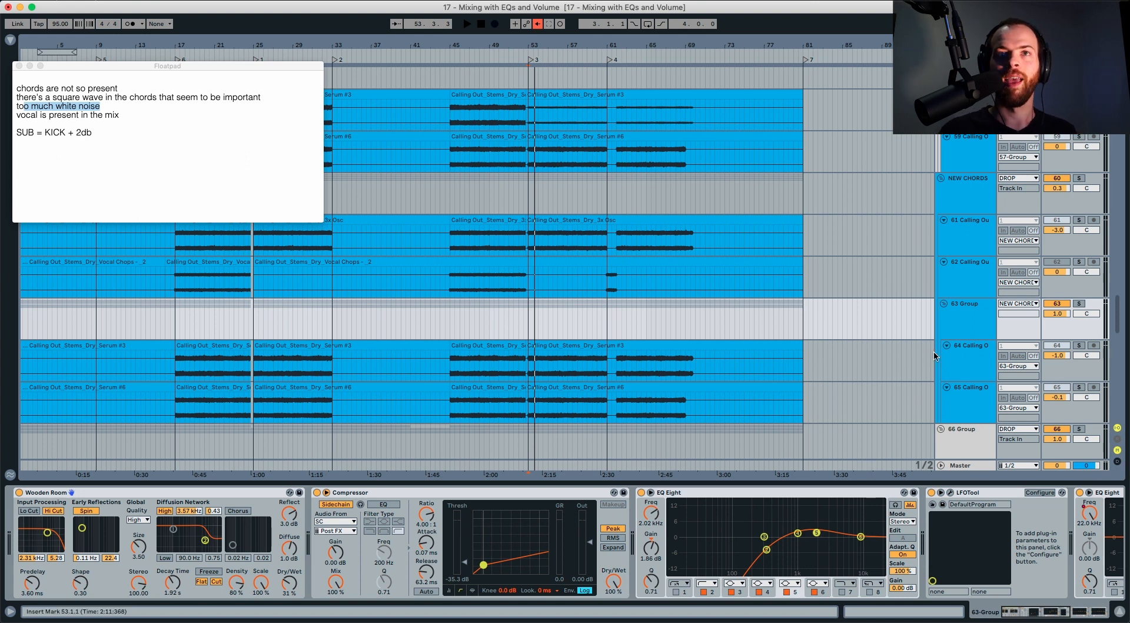
pyautogui.click(970, 348)
pyautogui.click(972, 323)
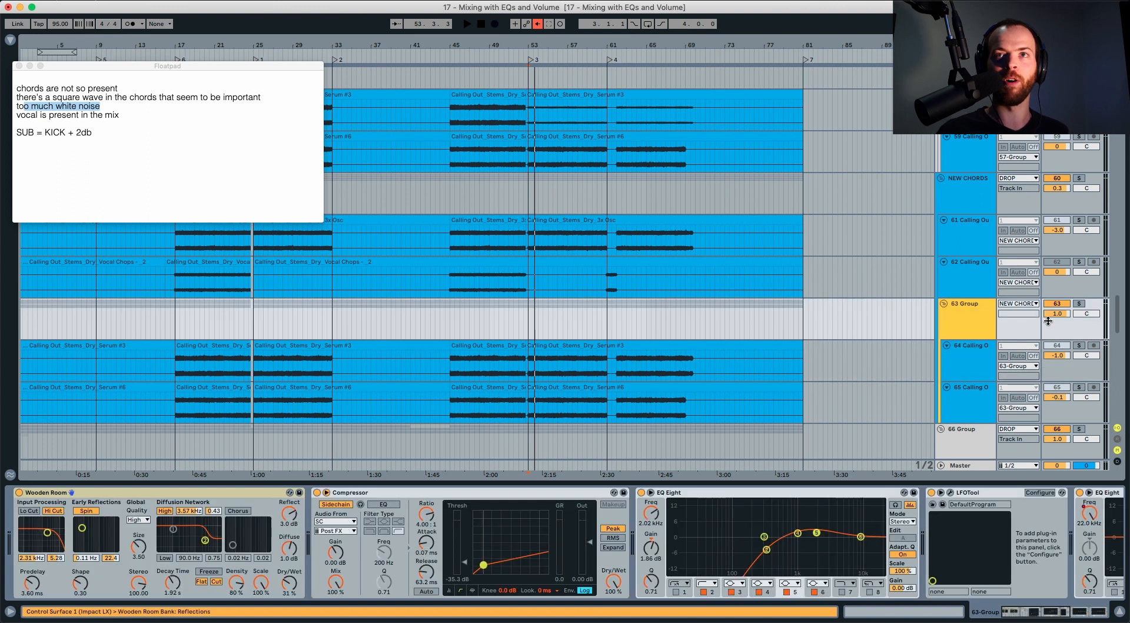
# Solo the old chords' 57 Group and listen to it from bar 53
pyautogui.scroll(1, 1027, 333)
pyautogui.click(1080, 336)
pyautogui.scroll(3, 1081, 336)
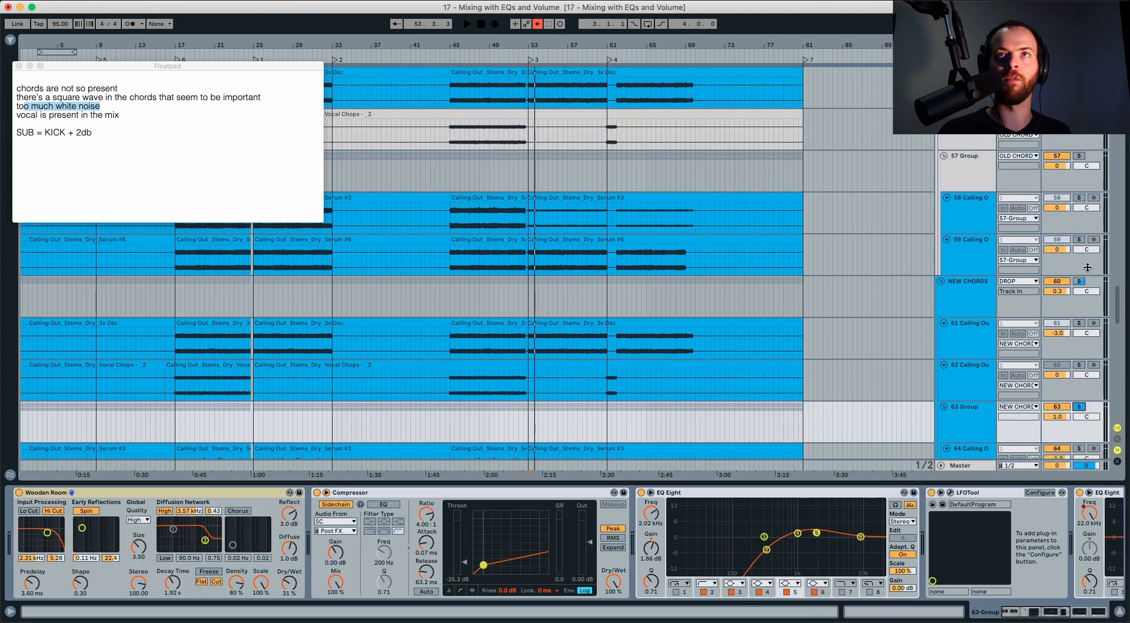
pyautogui.click(1079, 157)
pyautogui.press('space')
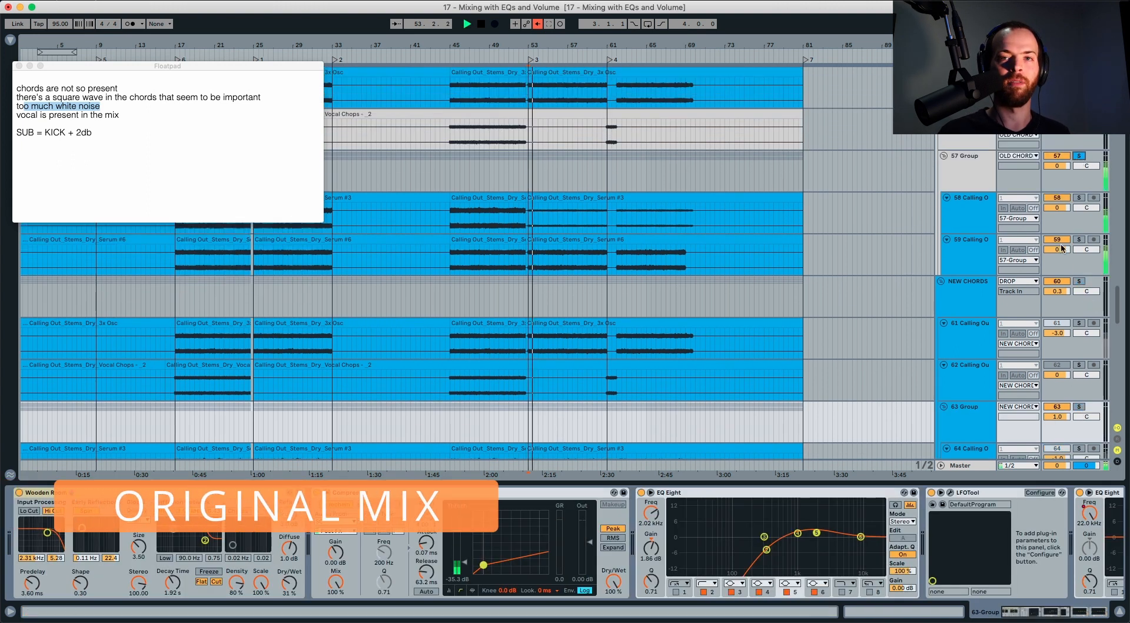
pyautogui.scroll(-3, 1061, 318)
pyautogui.scroll(-2, 1060, 319)
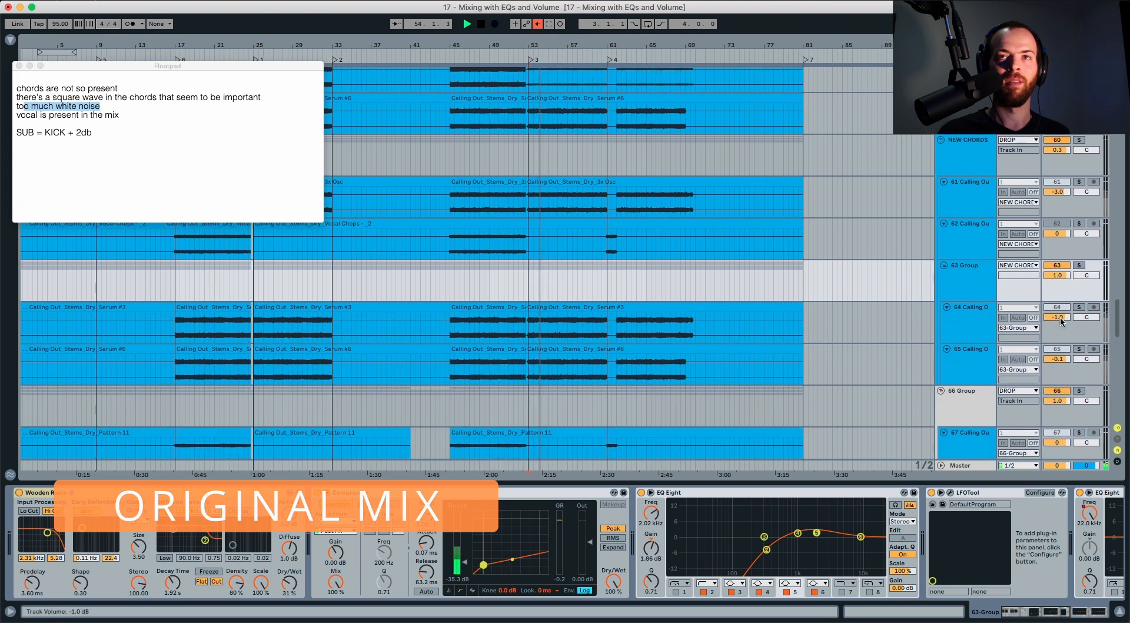
# Switch the solo to the new chords' 63 Group and play the same passage for comparison
pyautogui.press('space')
pyautogui.click(1080, 267)
pyautogui.press('space')
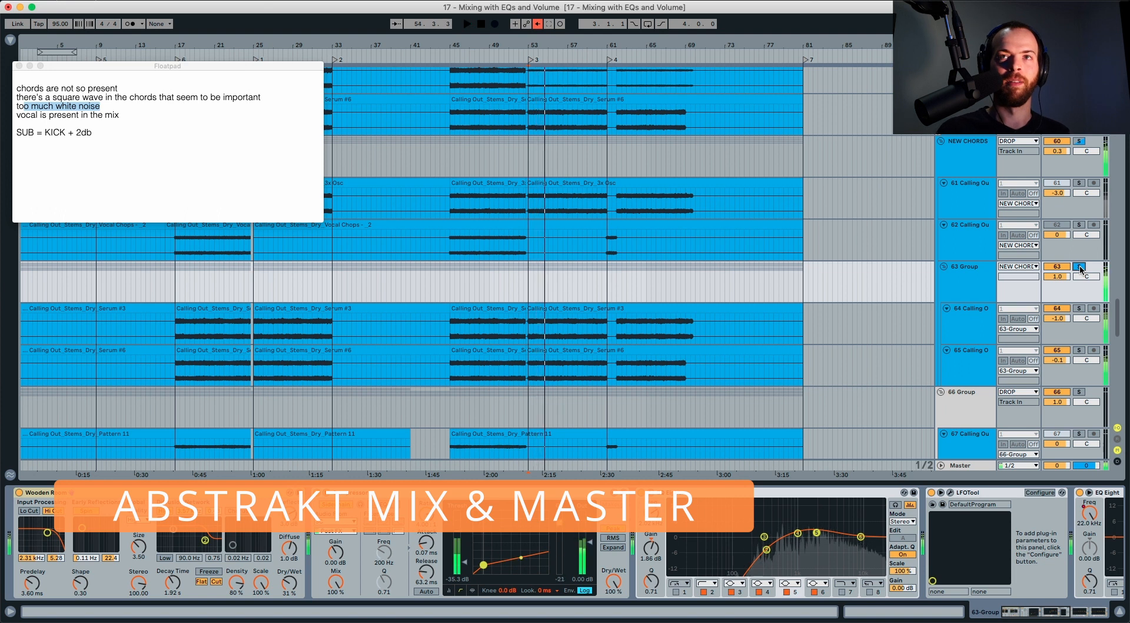
# Solo track 64 of the new chords, inspect its EQ Eight curve, and return to the 63 Group's devices
pyautogui.click(1079, 308)
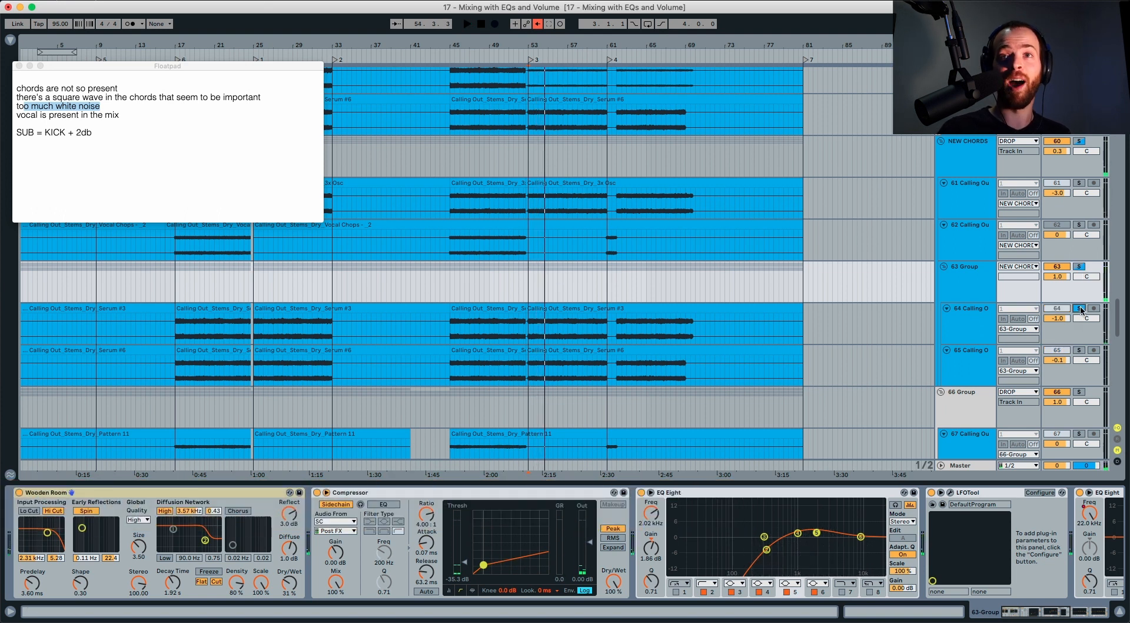
pyautogui.click(991, 322)
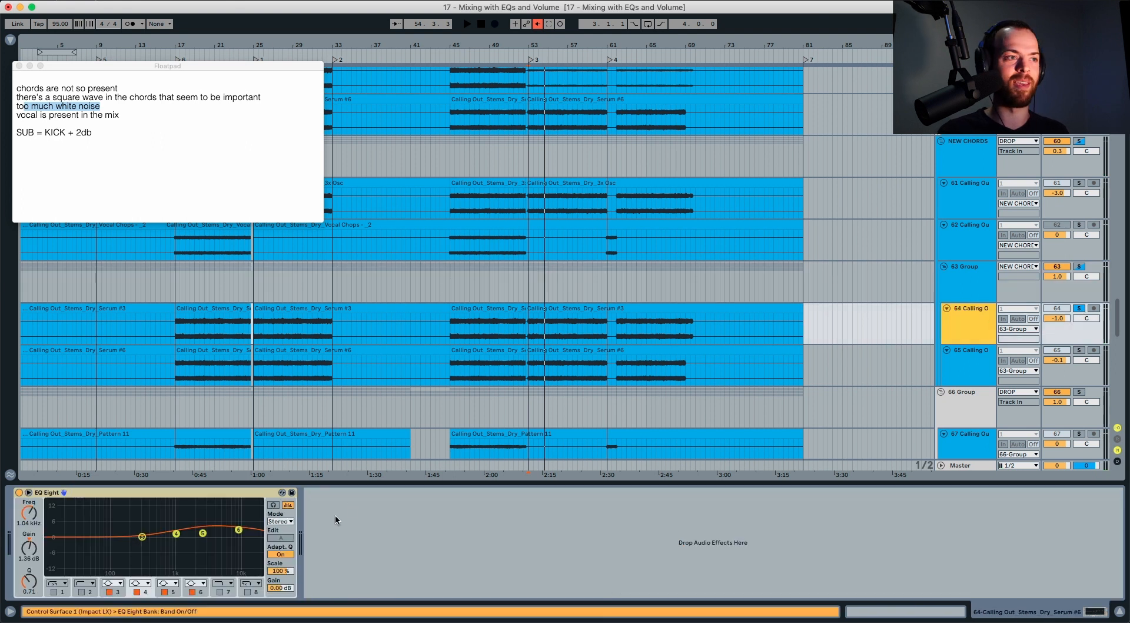
pyautogui.click(968, 288)
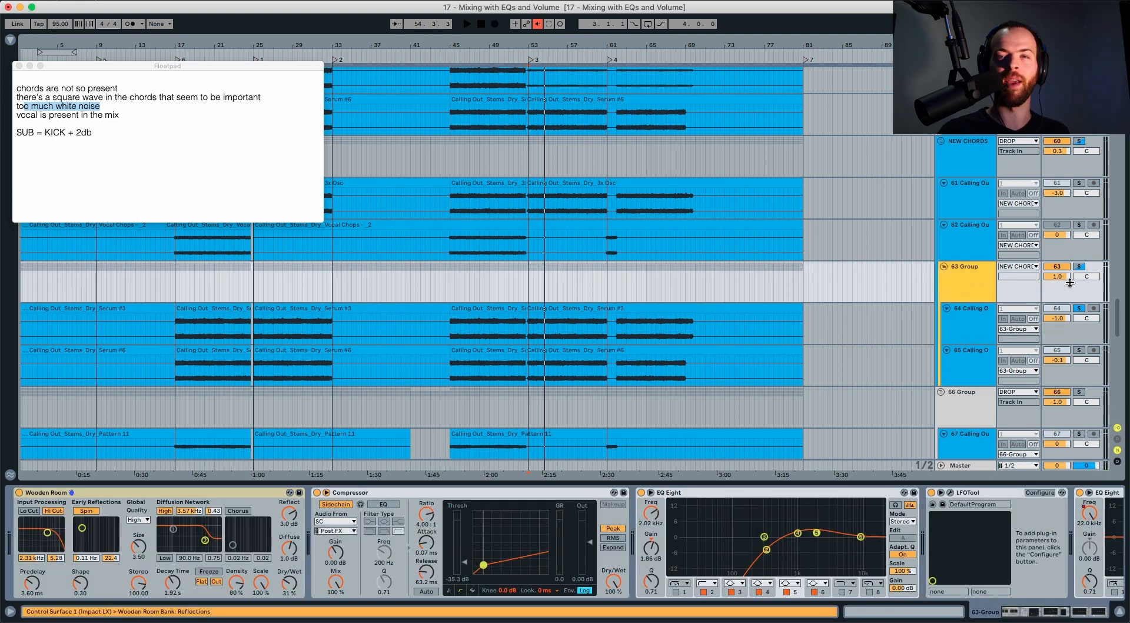
# Clear the solos, deactivate the NEW CHORDS group, and play the full mix with the old chords from bar 53
pyautogui.scroll(-3, 558, 222)
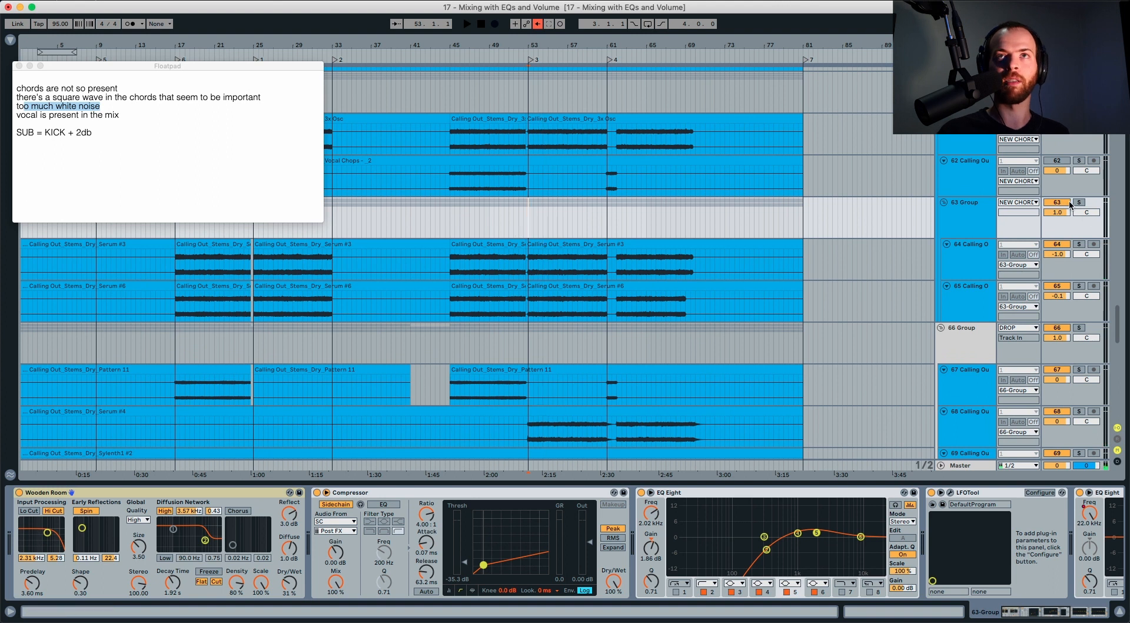
pyautogui.scroll(5, 1063, 199)
pyautogui.click(1058, 187)
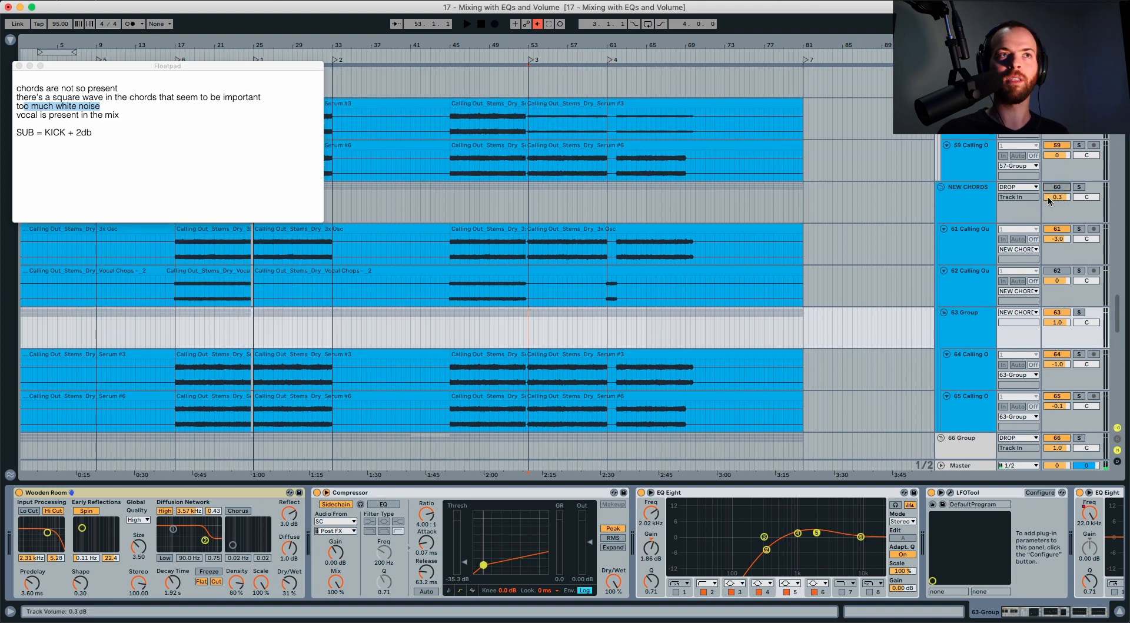
pyautogui.press('space')
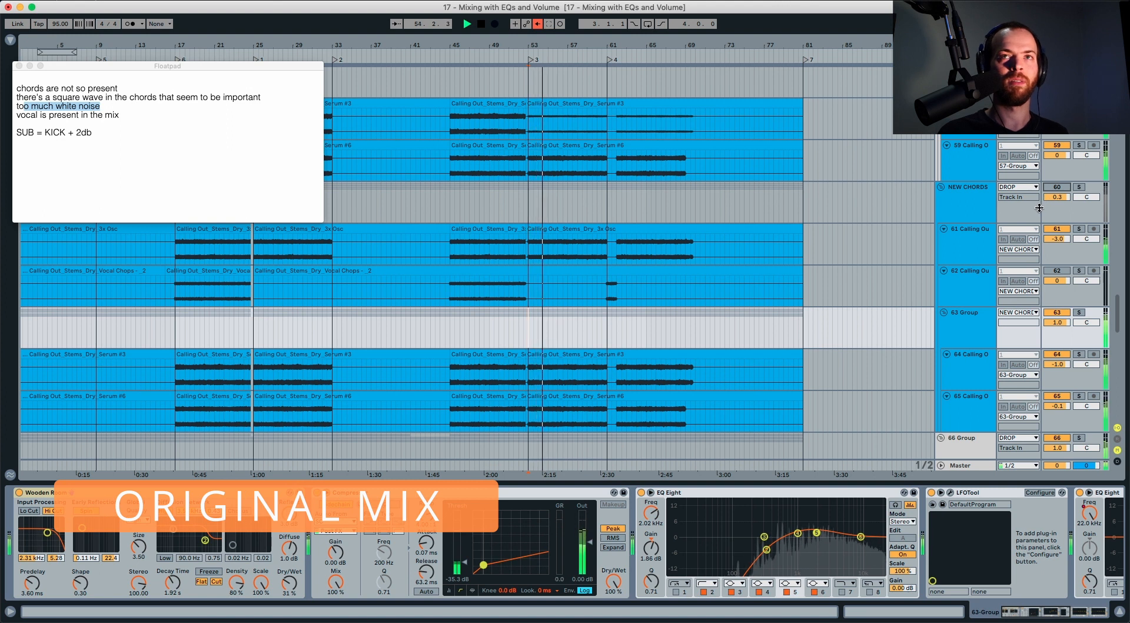
# Switch the full mix from OLD CHORDS to NEW CHORDS and listen again from bar 53
pyautogui.scroll(3, 1039, 208)
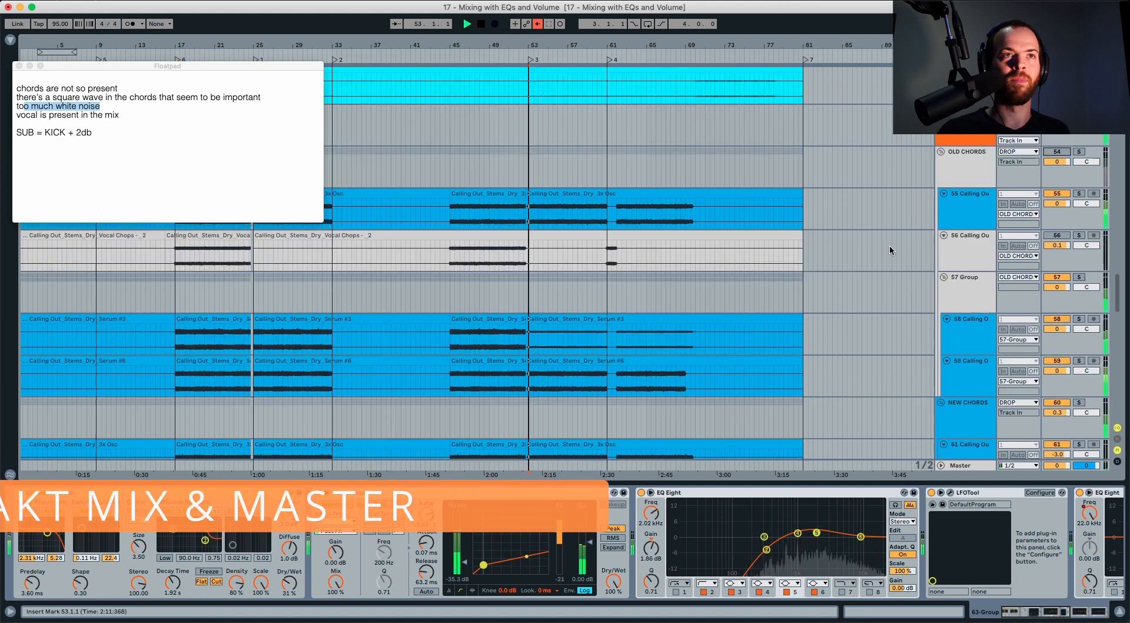
pyautogui.scroll(-5, 789, 299)
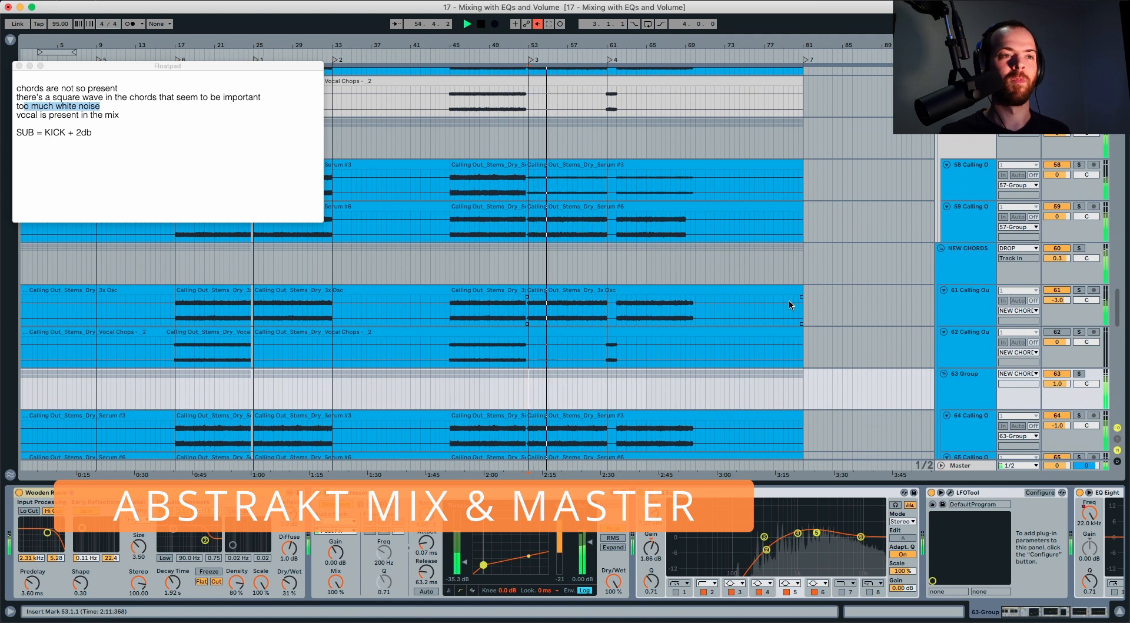
pyautogui.press('space')
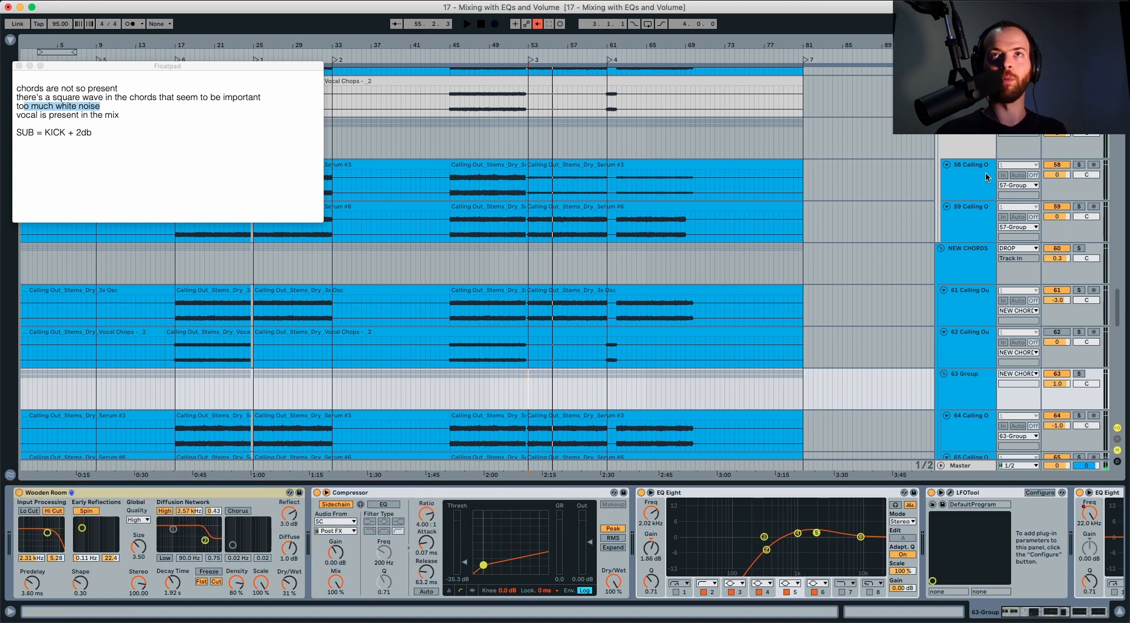
# Review the device chains on tracks 61, 64 and the 63 Group, and highlight all four balance notes
pyautogui.click(966, 299)
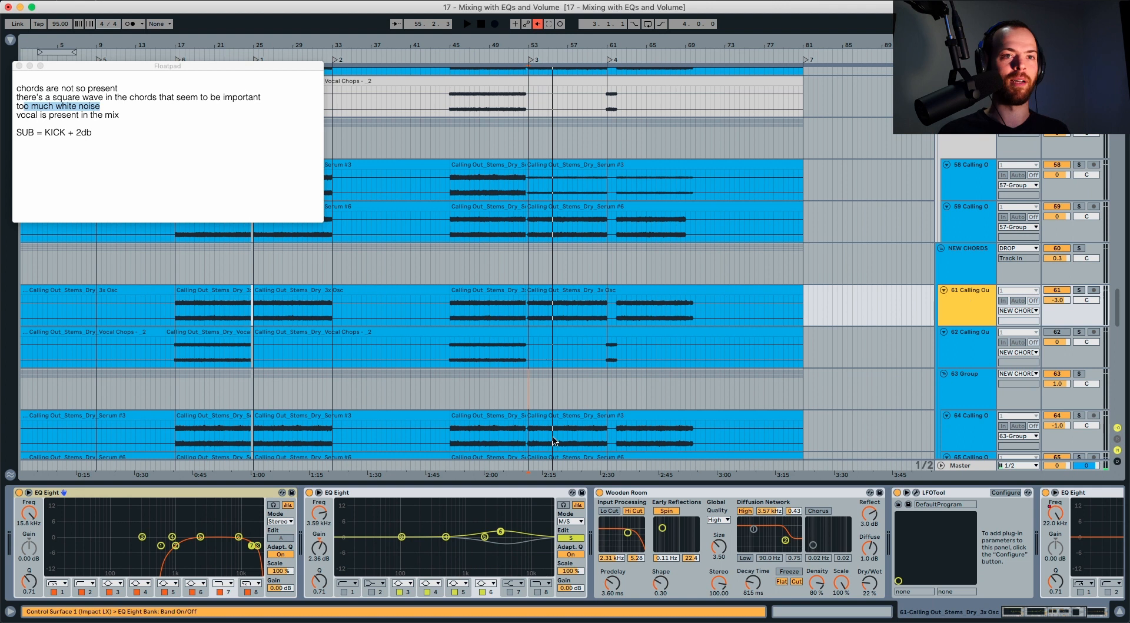
pyautogui.click(969, 419)
pyautogui.click(970, 386)
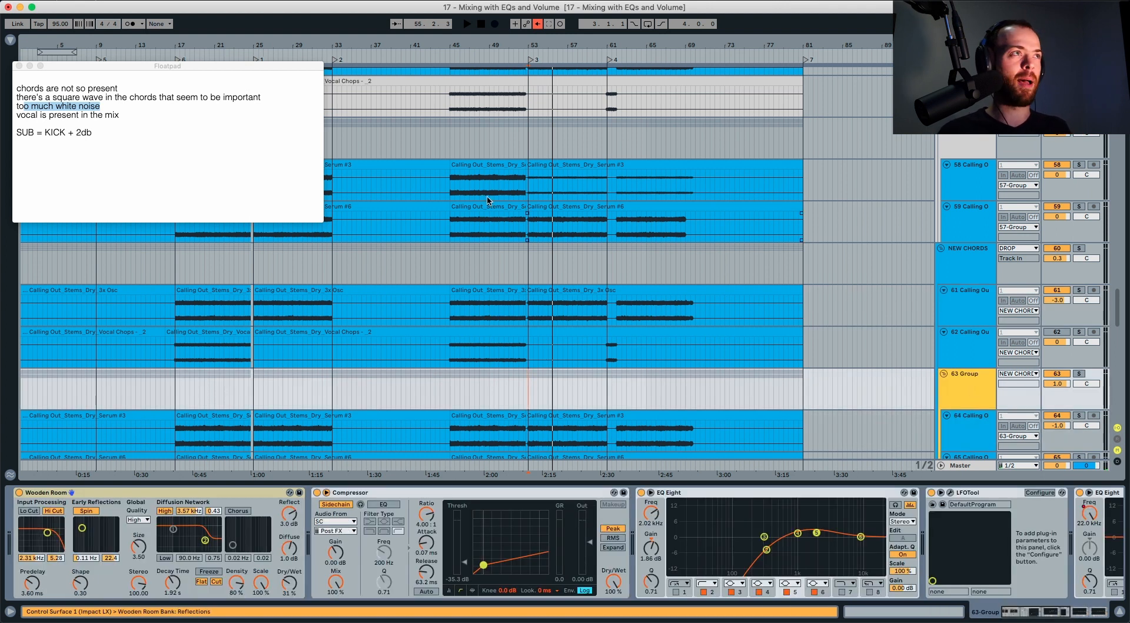
pyautogui.moveTo(123, 115); pyautogui.dragTo(16, 79)
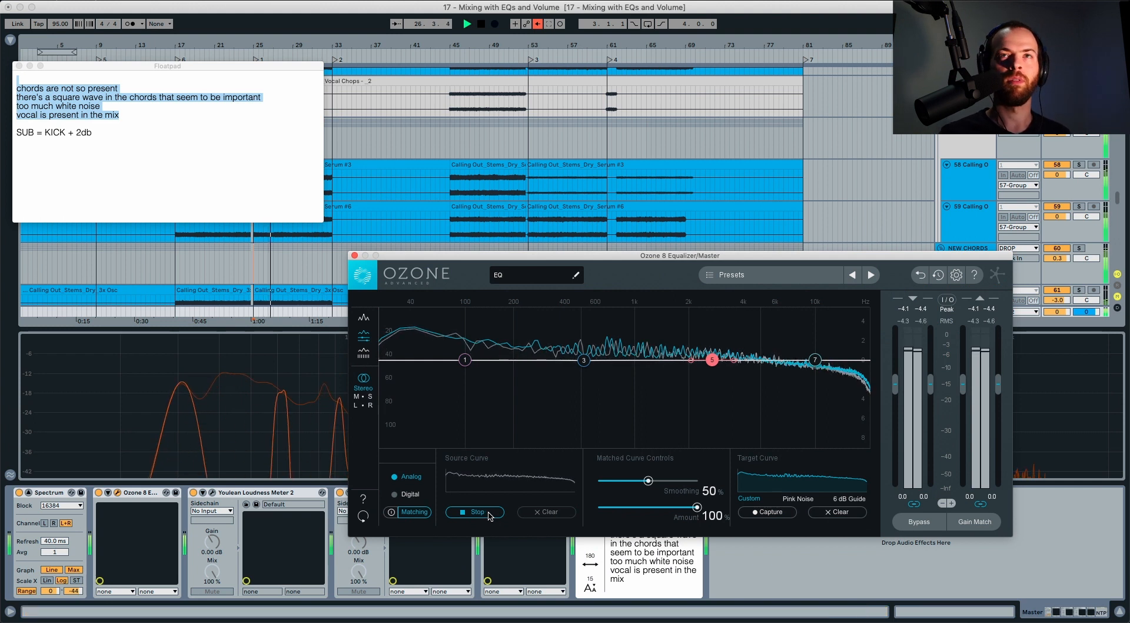
# End the source curve capture in the Master's Ozone 8 Equalizer to generate the matching curve, and stop playback
pyautogui.scroll(1, 749, 145)
pyautogui.scroll(3, 749, 145)
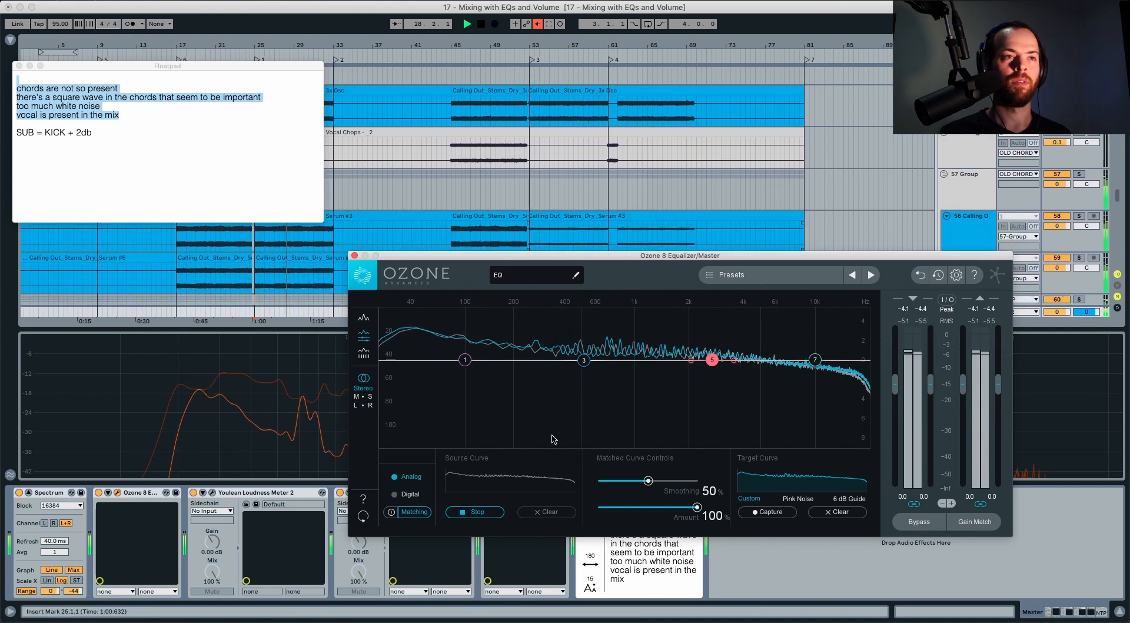
pyautogui.click(477, 512)
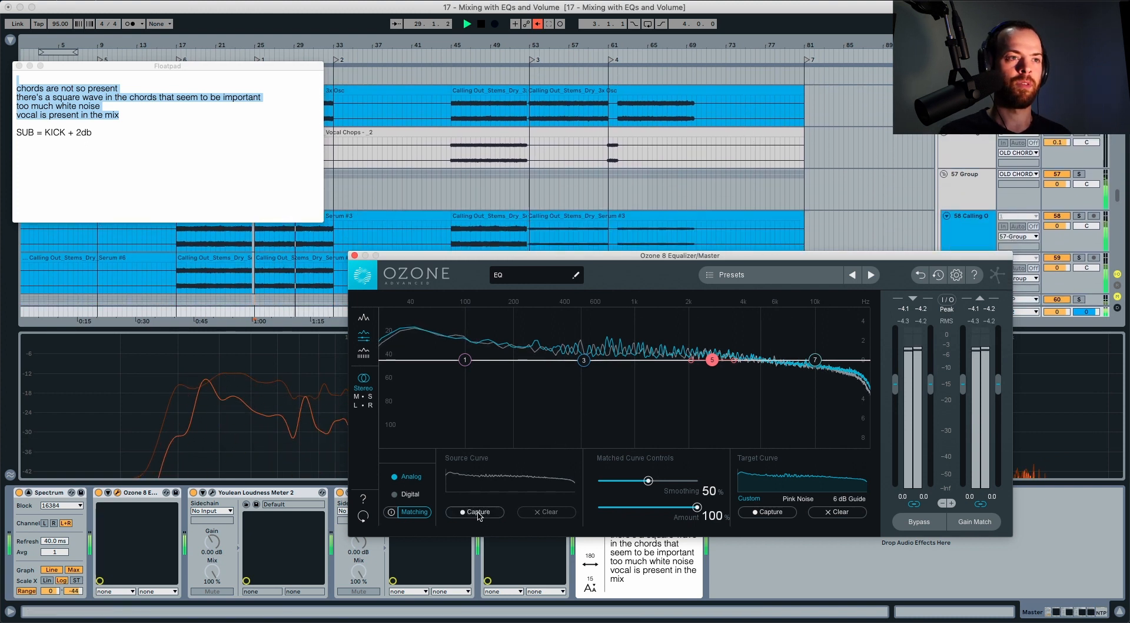
pyautogui.press('space')
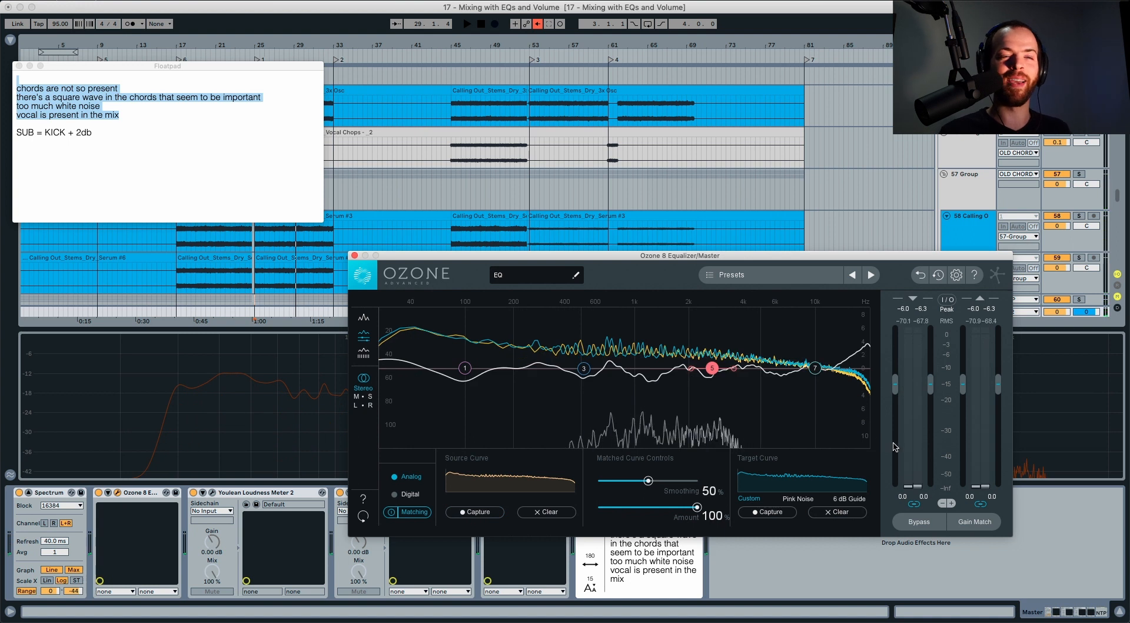